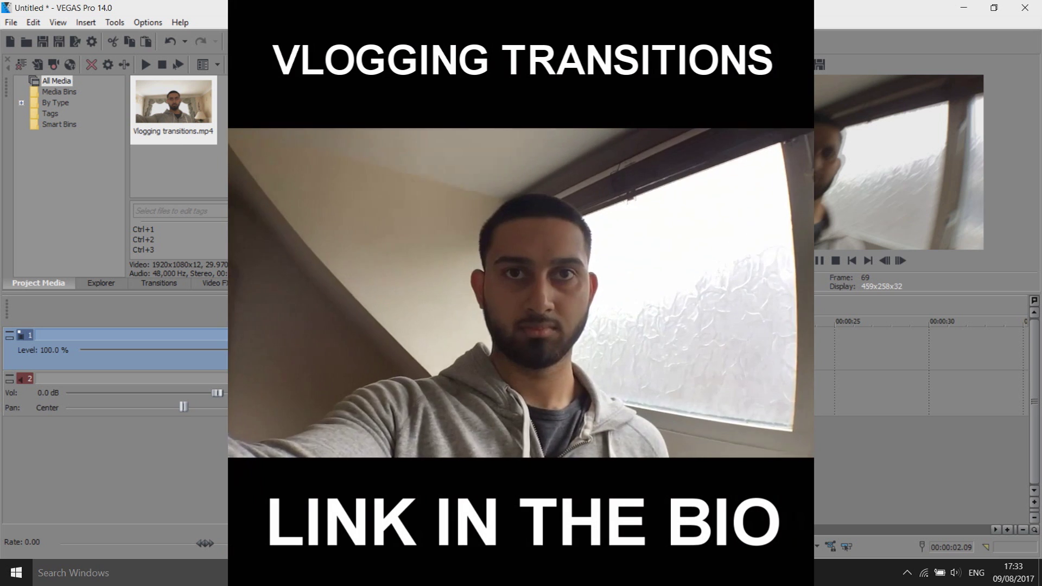
Set the project video to 640x360 at 24.000 (Film) fps and mark the clip as the loop region.
key(Home)
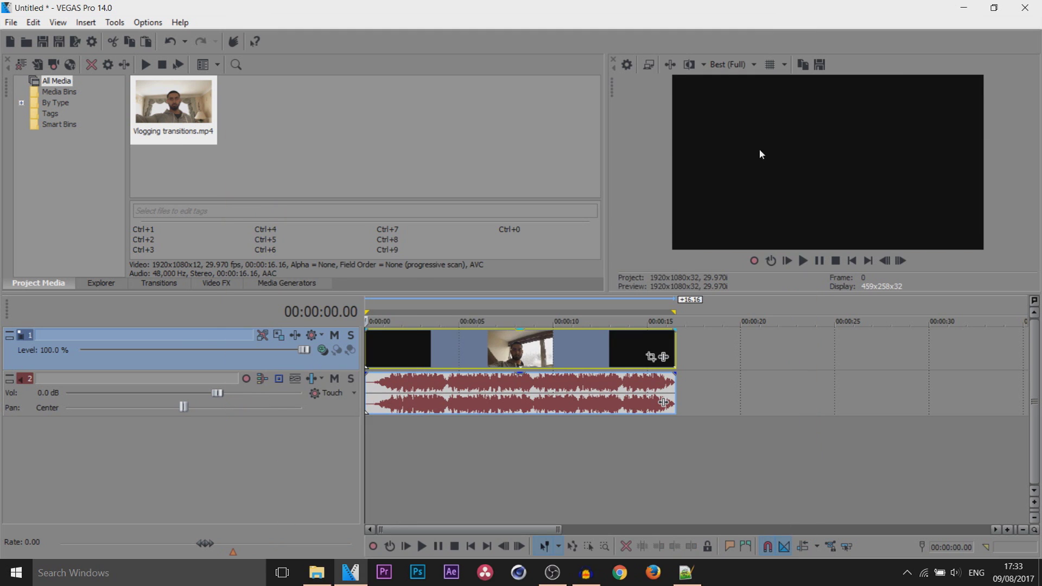
click(628, 65)
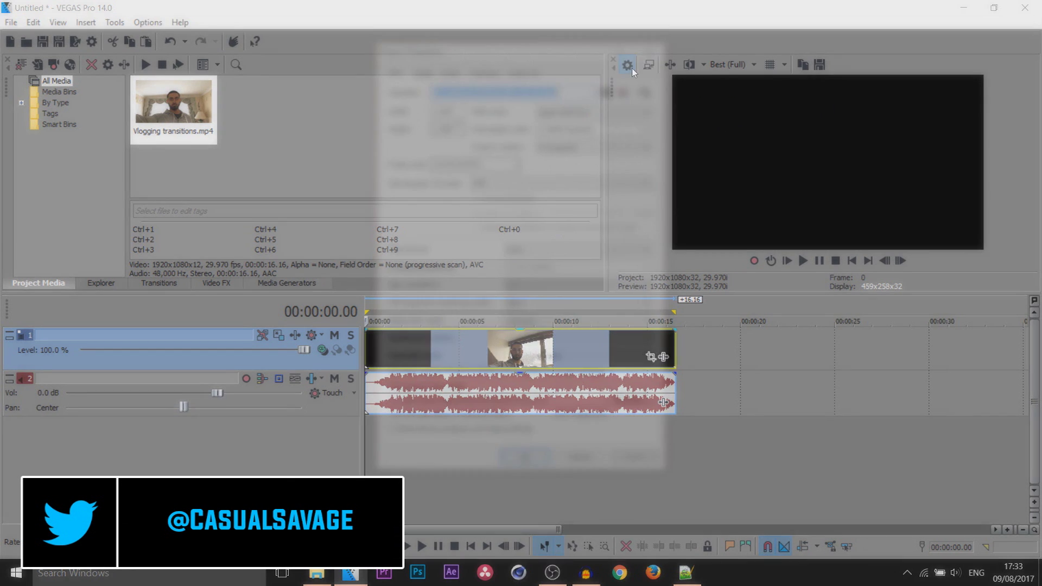
double_click(439, 103)
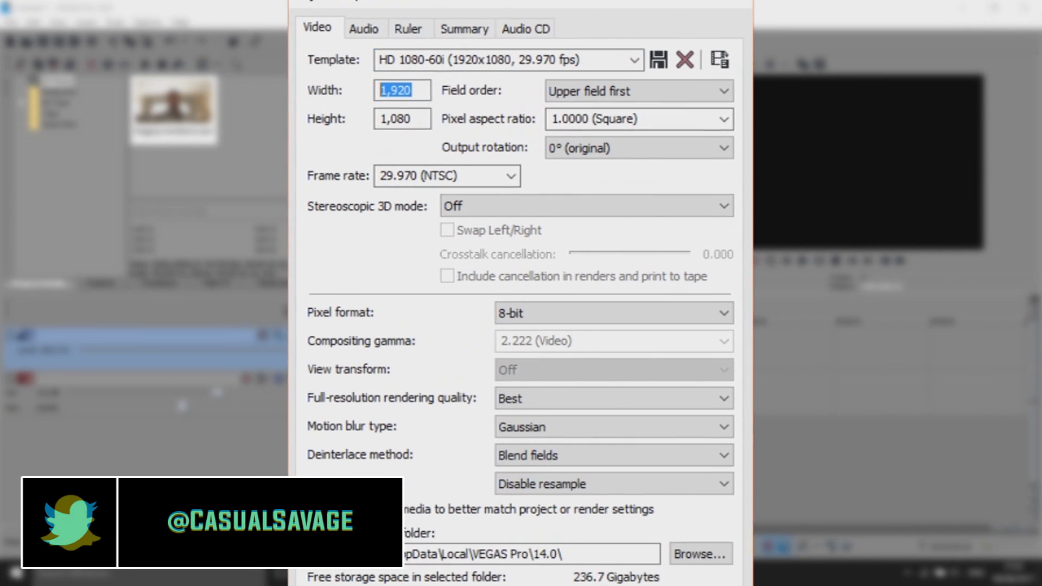
text(640)
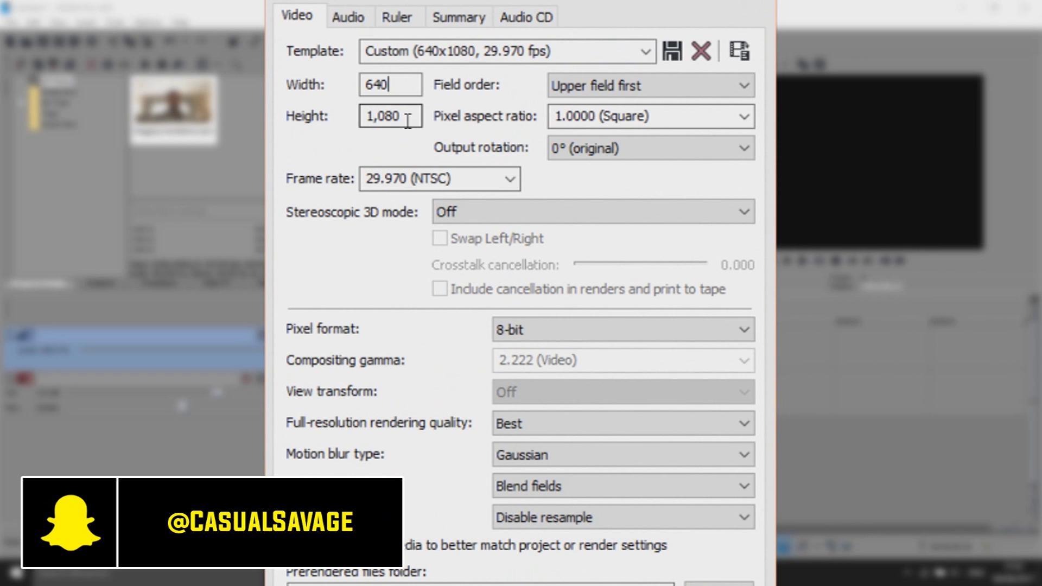
double_click(404, 116)
text(360)
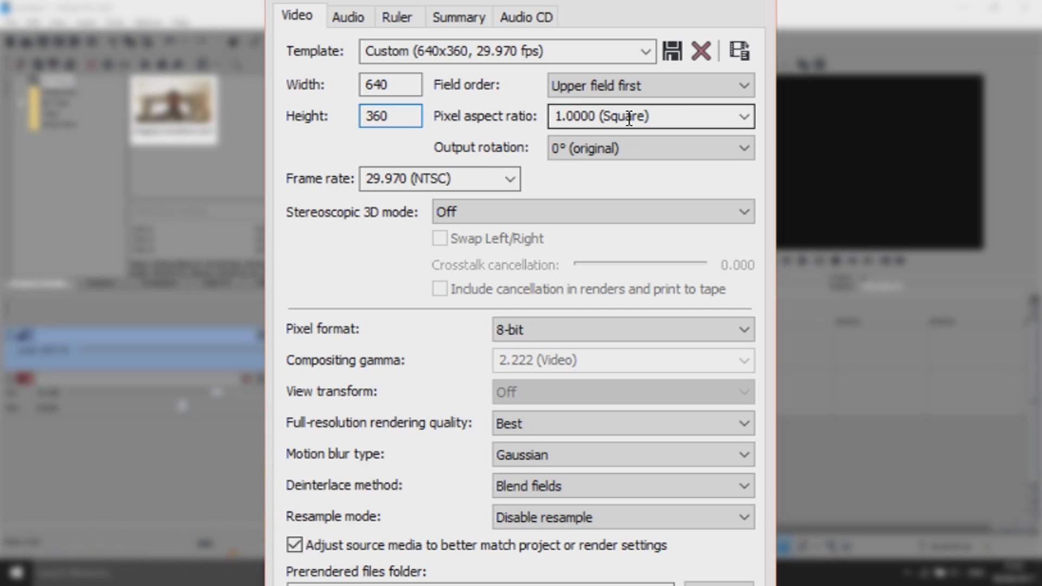
click(505, 178)
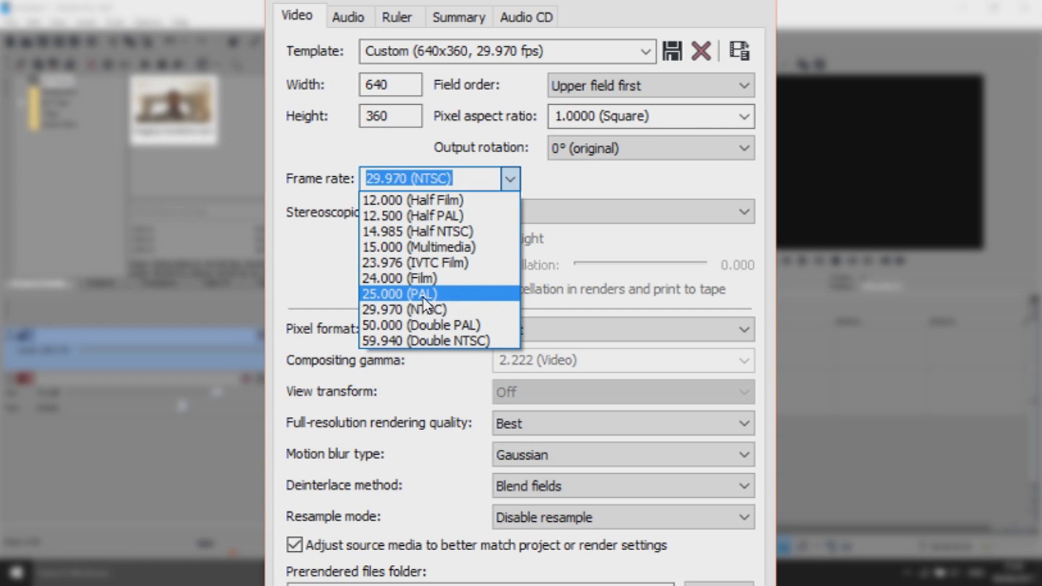
click(452, 278)
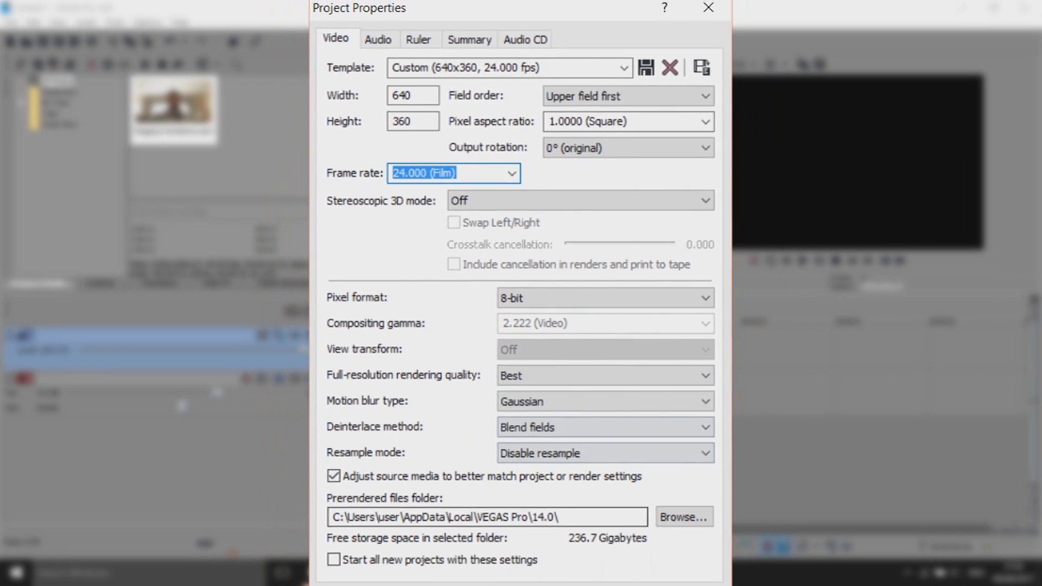
click(525, 512)
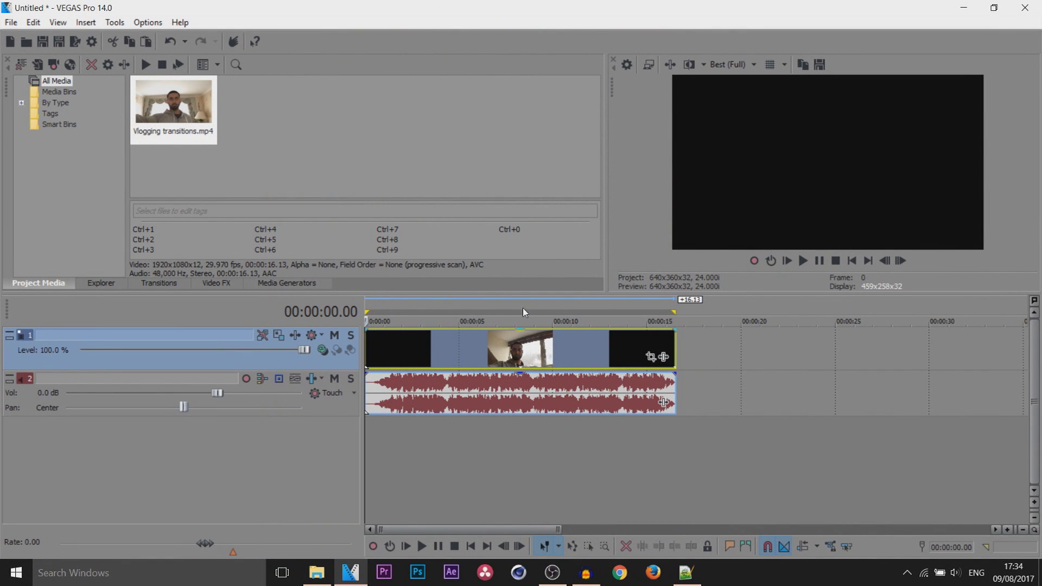
double_click(659, 314)
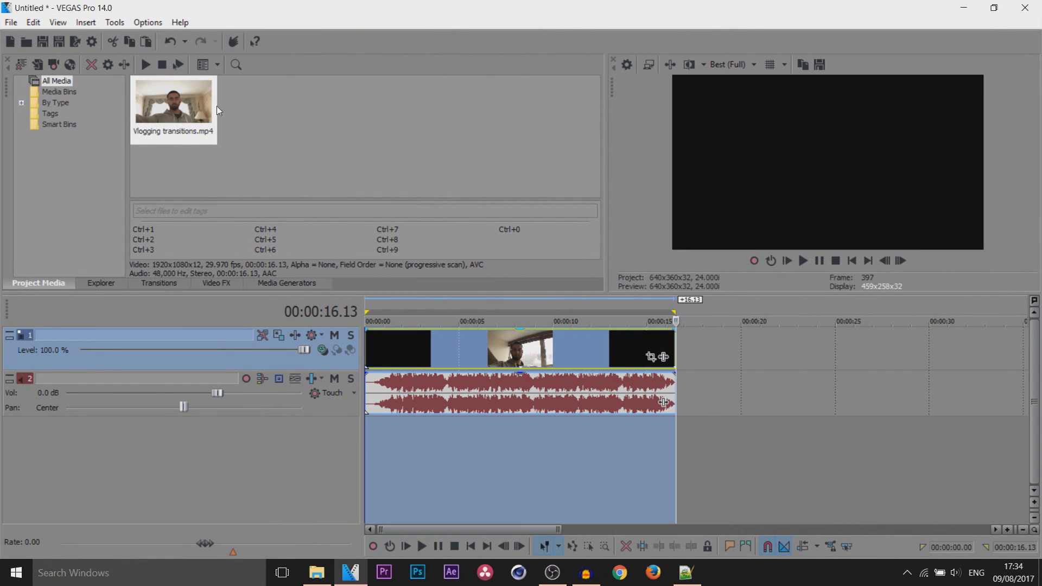
Pick the MainConcept AVC/AAC Apple iPad/iPhone 4 720p30 Video render template for customizing.
click(76, 43)
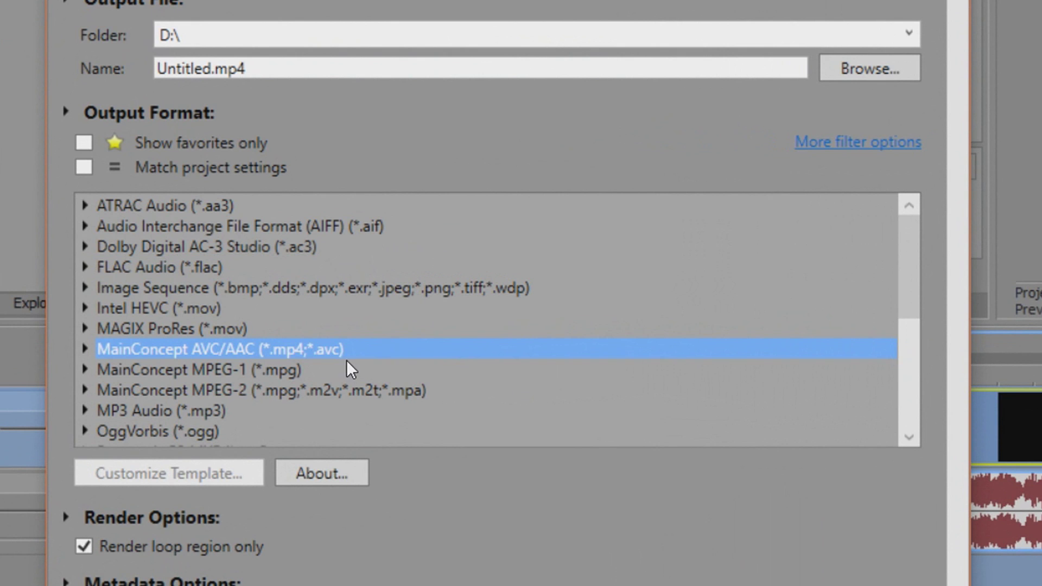
click(85, 349)
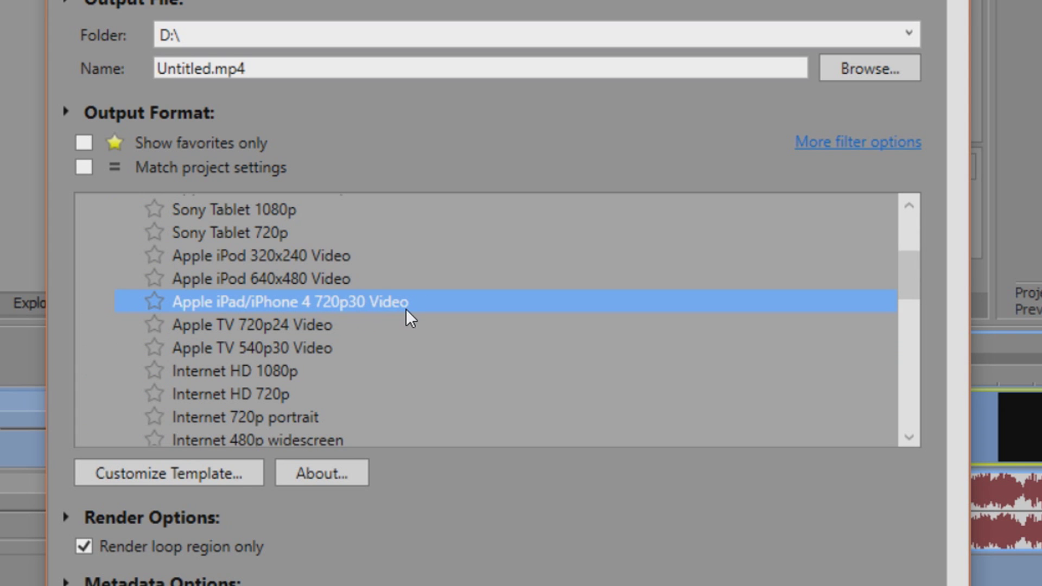
click(207, 489)
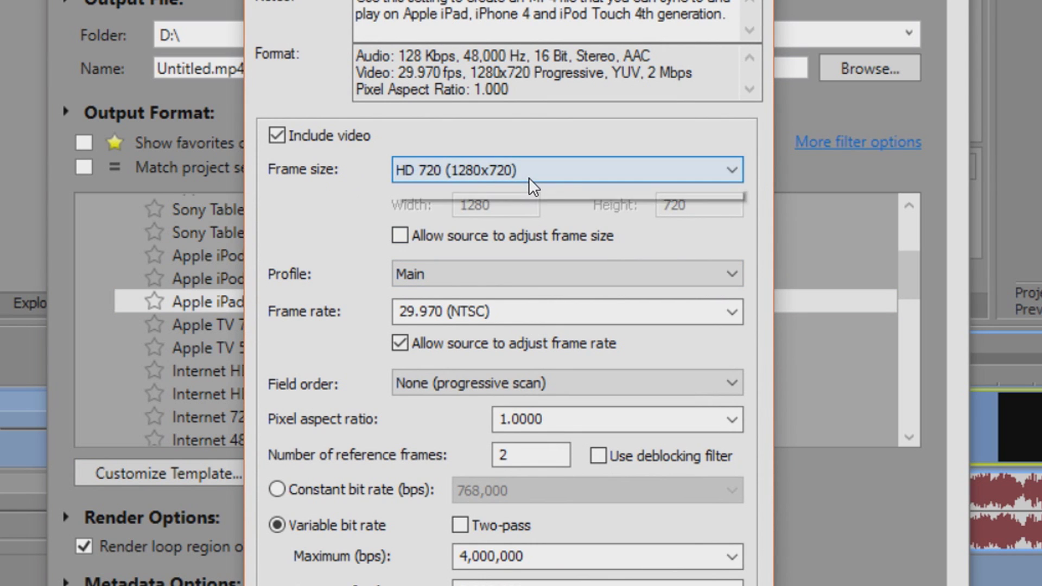
Render with a custom 640x360, 24.000 (Film) fps template to a file named 640x360.
click(488, 173)
click(513, 193)
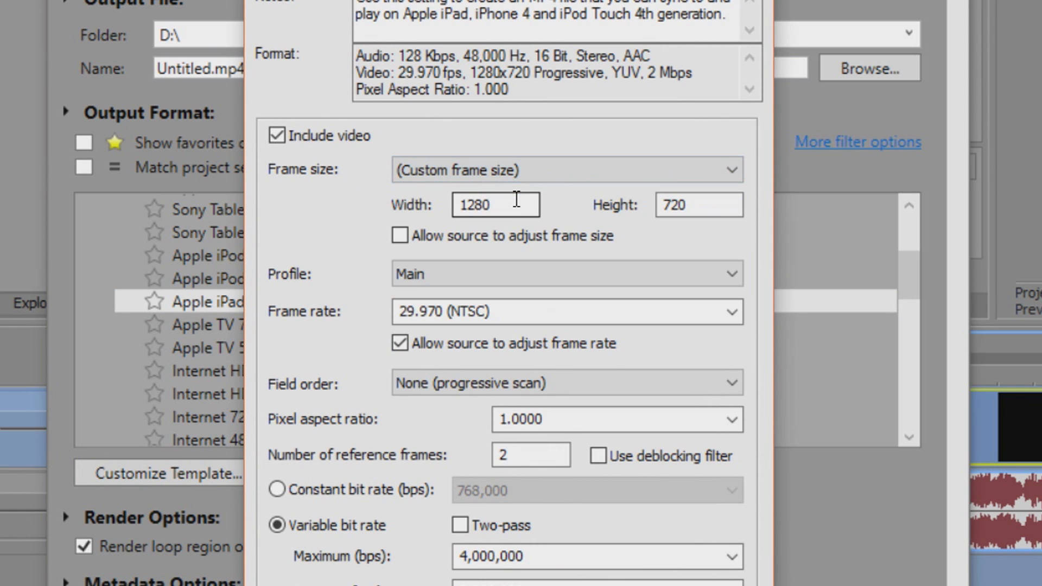
drag(516, 210, 387, 209)
text(640)
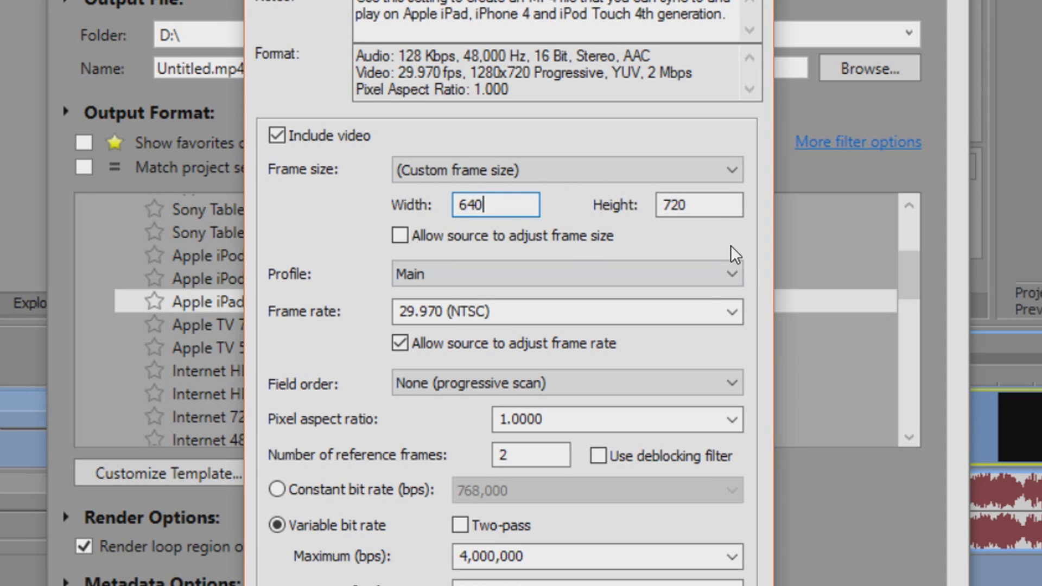
key(Tab)
text(36)
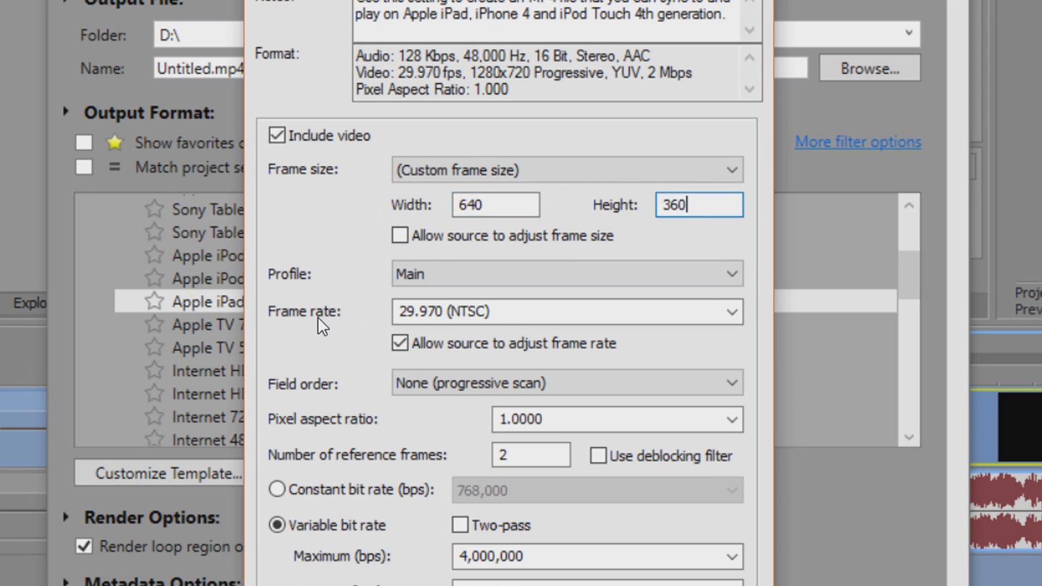
click(730, 312)
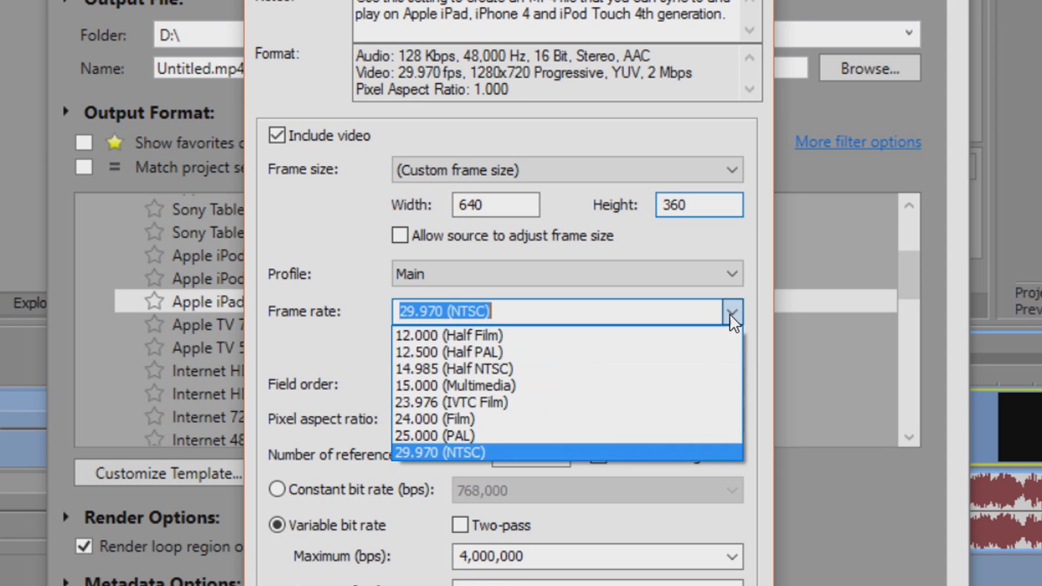
click(624, 419)
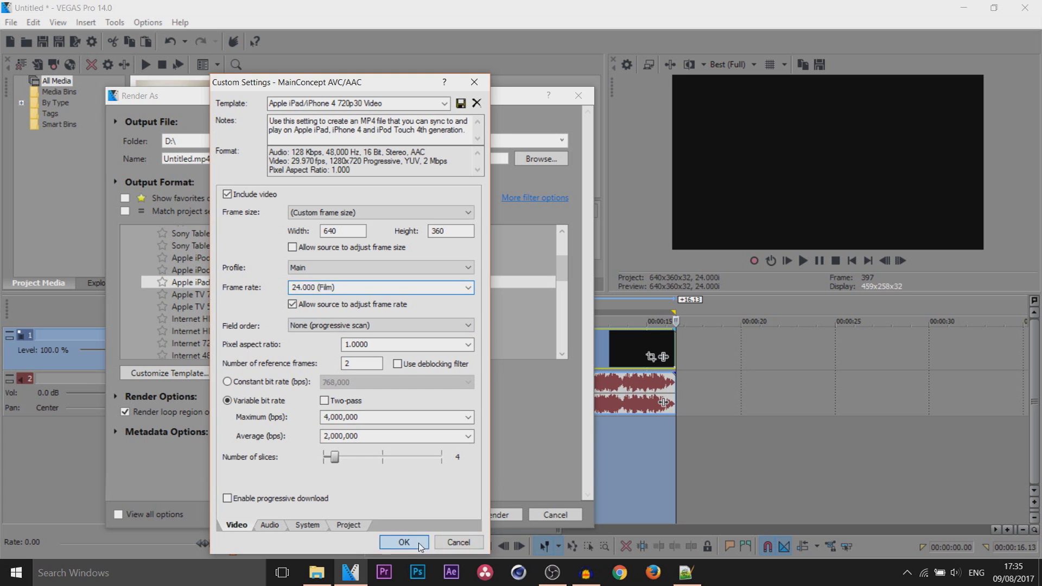
click(418, 542)
text(640x360)
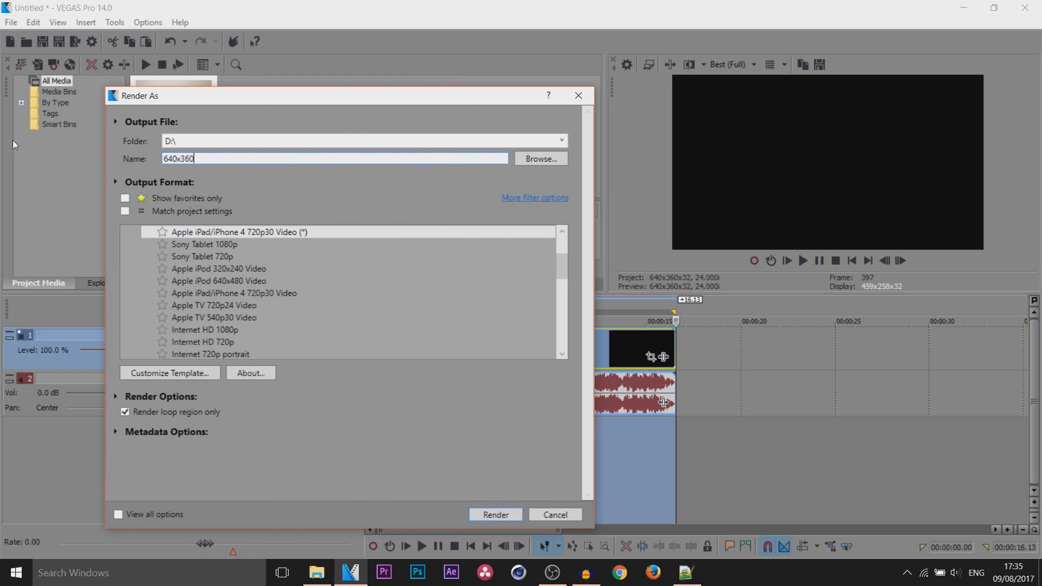
click(495, 514)
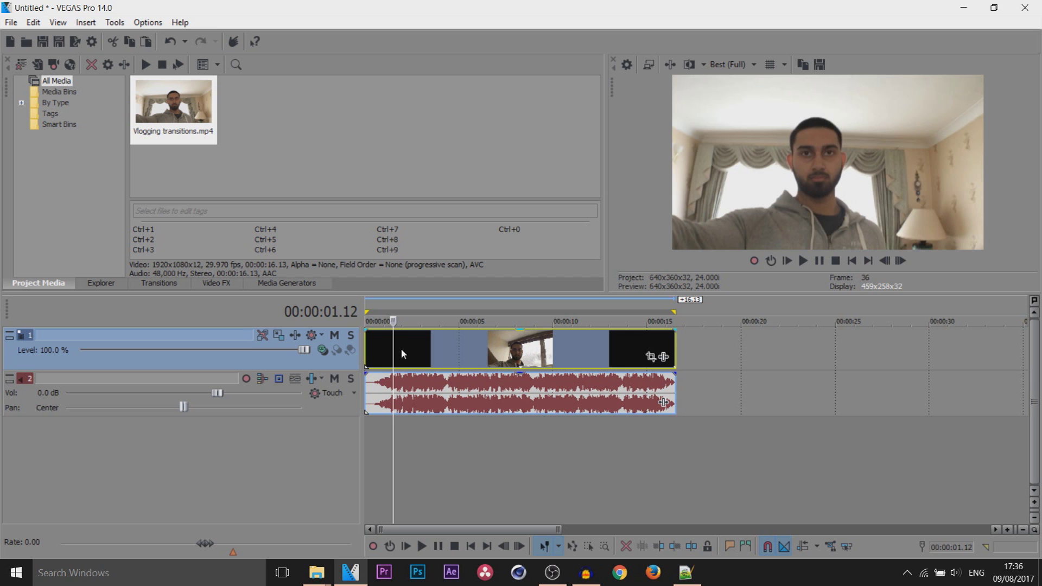
Place the playhead at about two seconds on the VEGAS timeline.
click(404, 347)
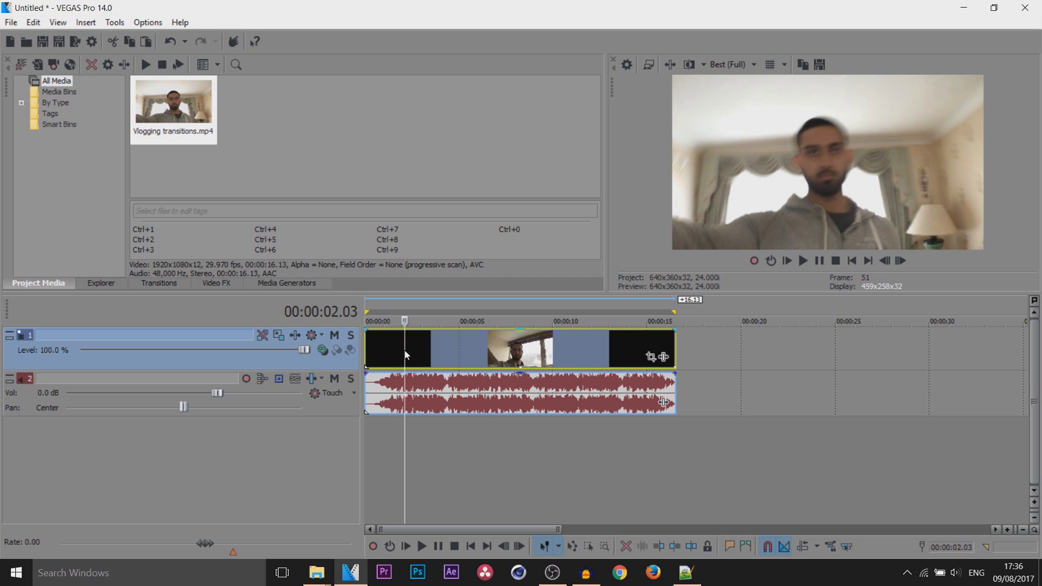
Change the project frame to 1080x1080, keeping 24.000 (Film) fps, and apply it.
click(627, 65)
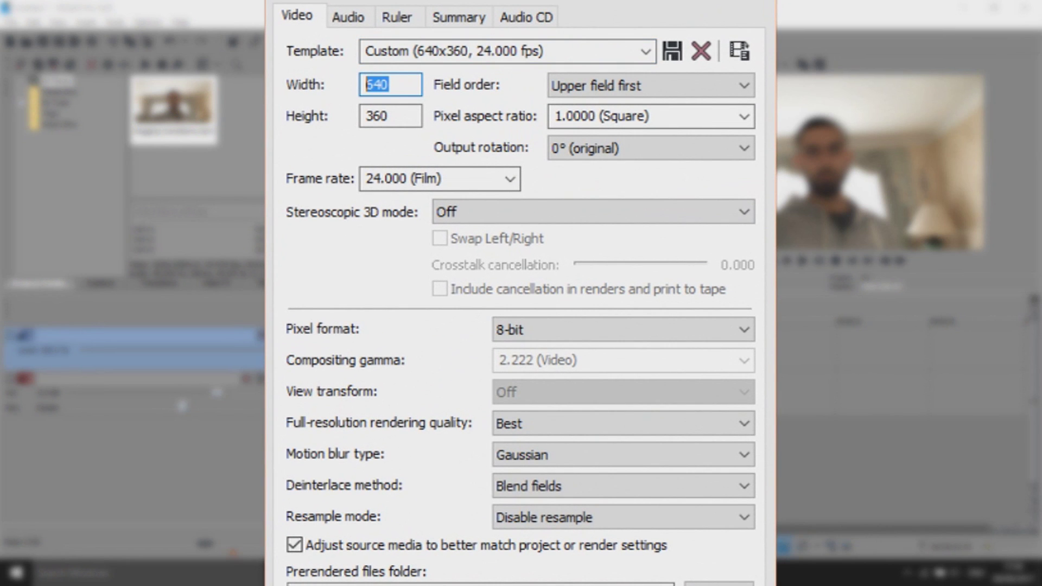
text(1080)
key(Tab)
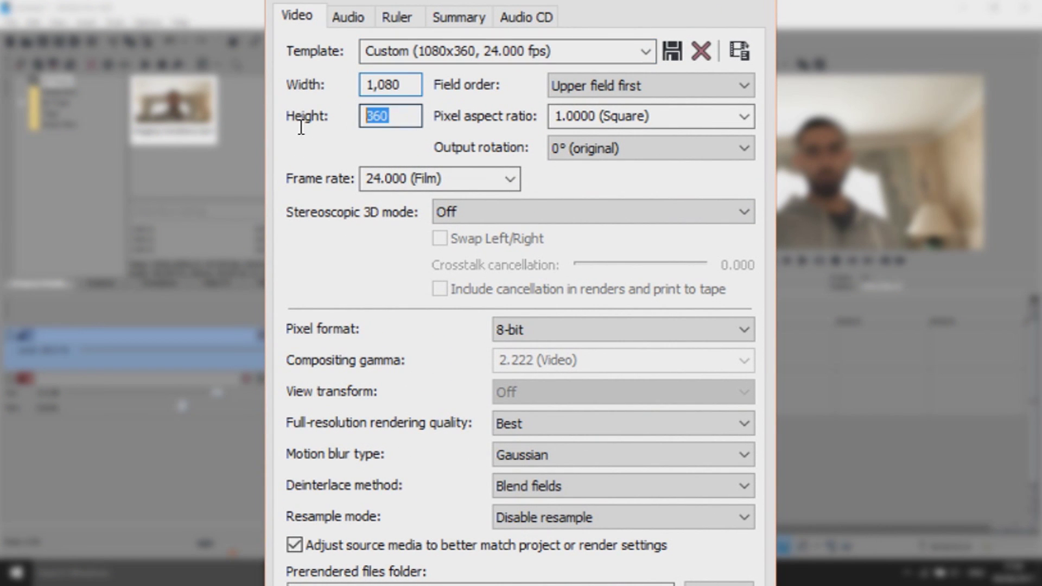
text(1080)
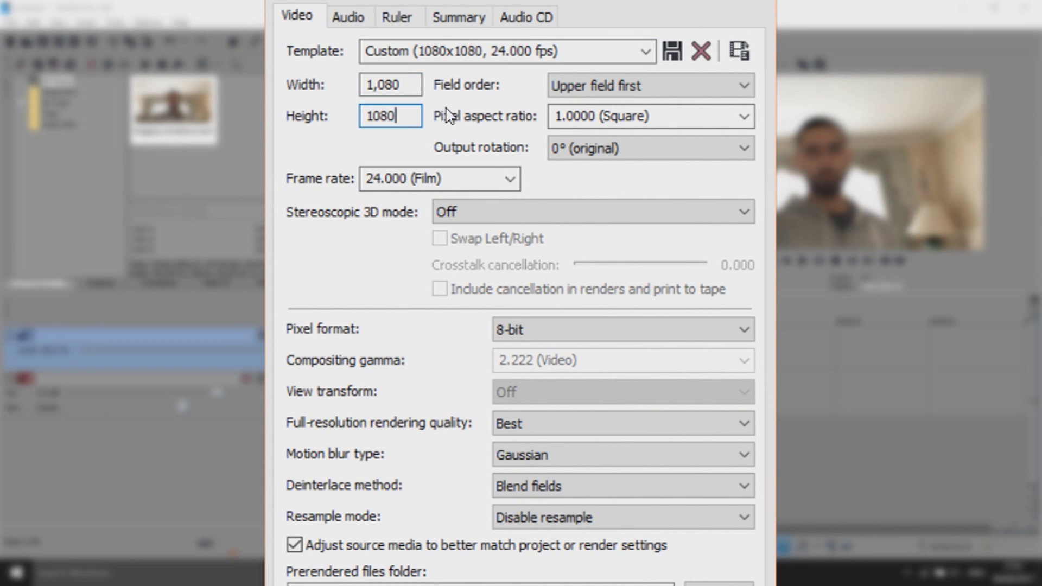
click(510, 179)
click(468, 131)
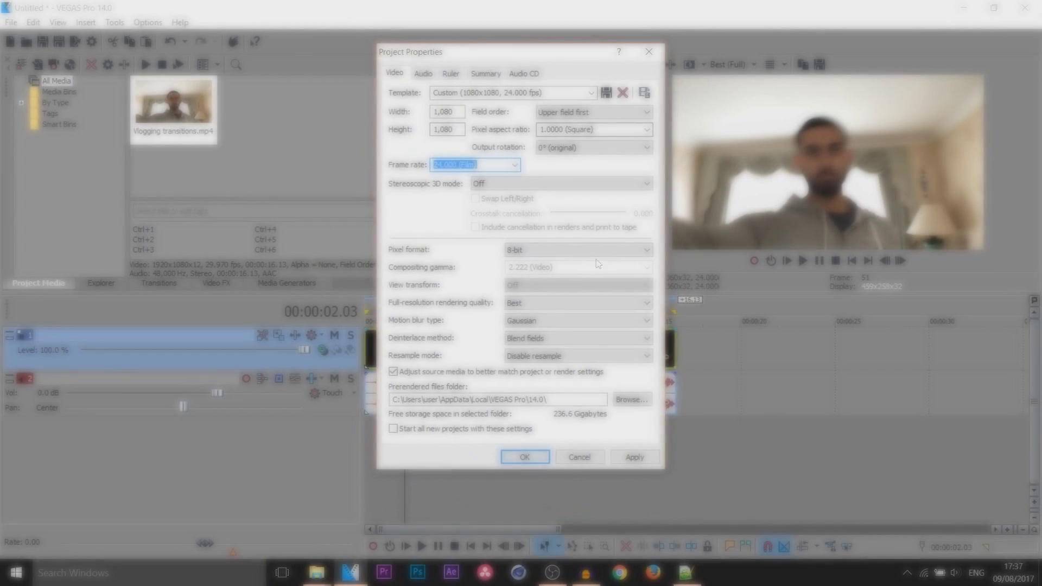
click(635, 457)
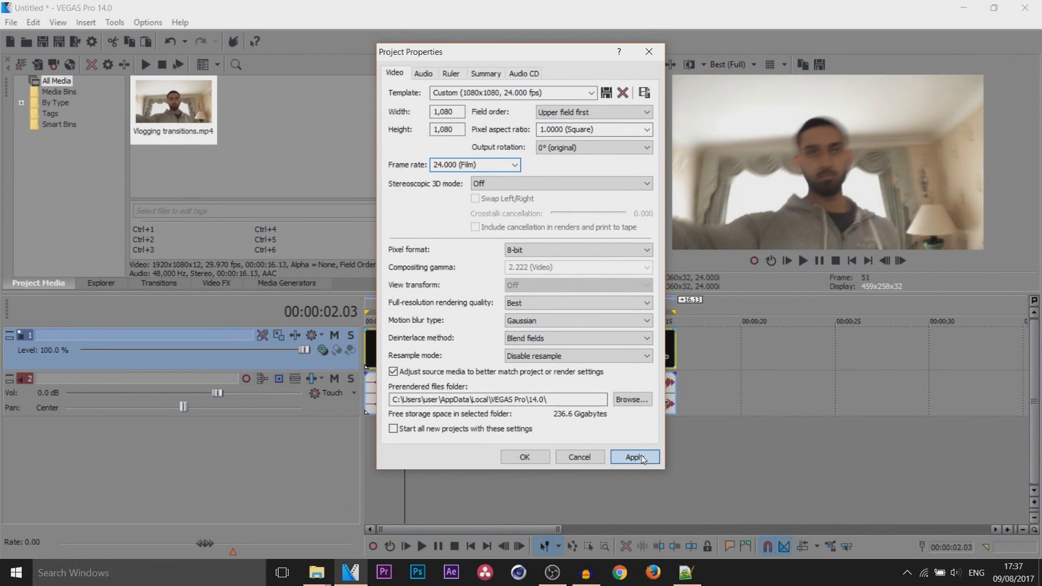
click(524, 457)
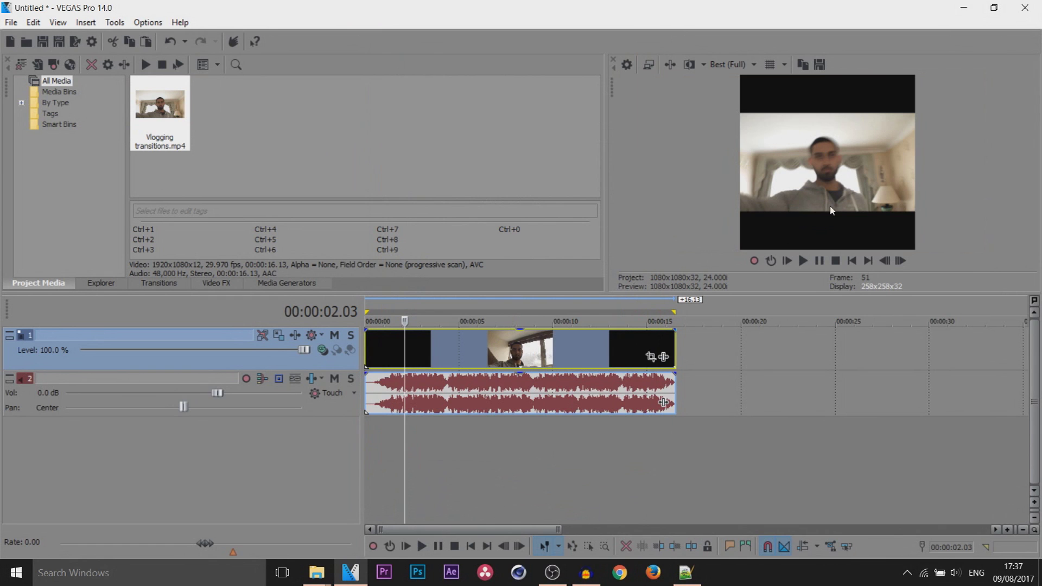
Set the video event to maintain aspect ratio with resampling disabled.
right_click(401, 353)
click(450, 342)
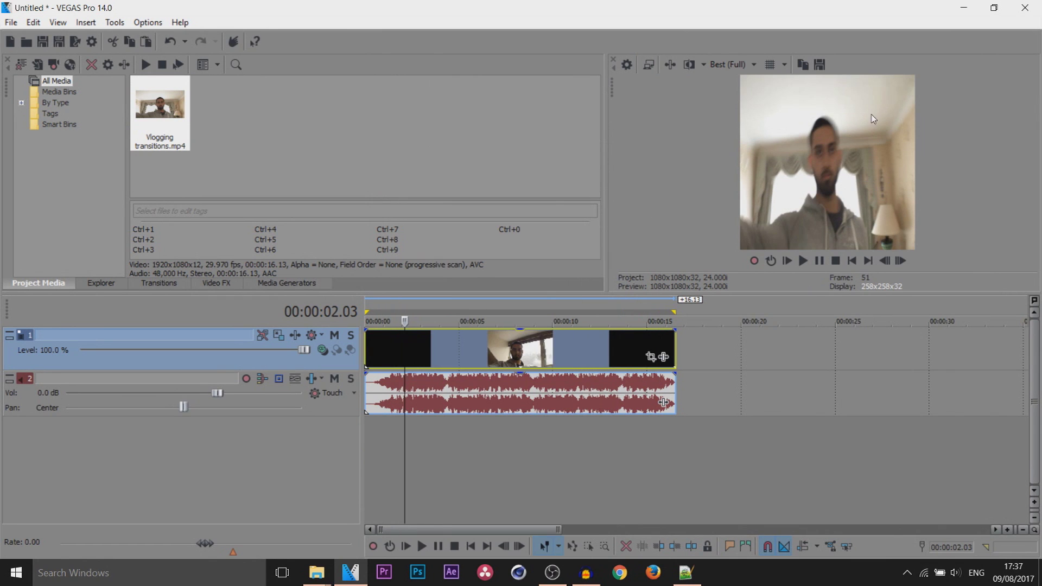
right_click(405, 349)
click(451, 549)
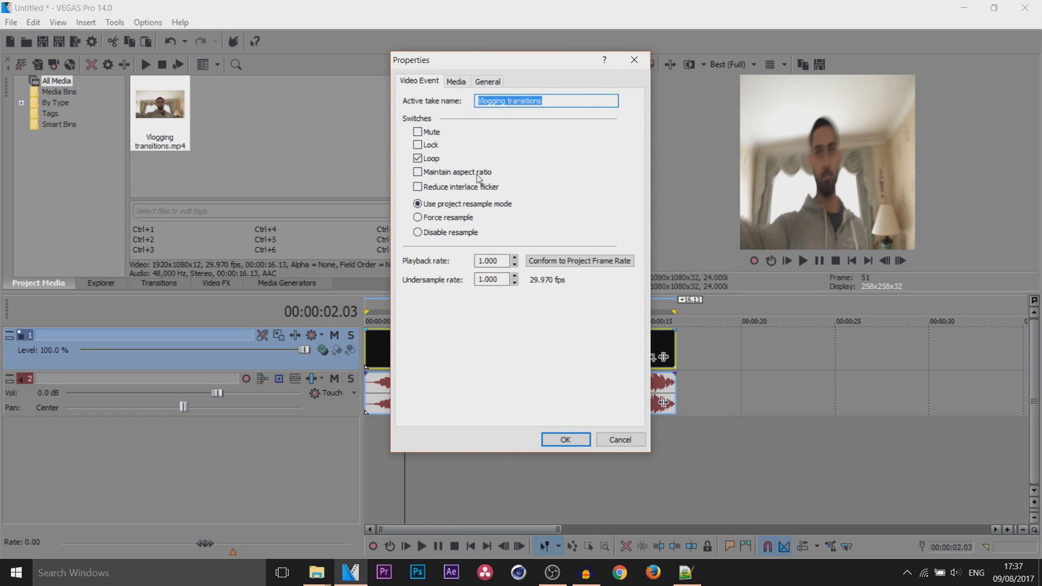
click(465, 176)
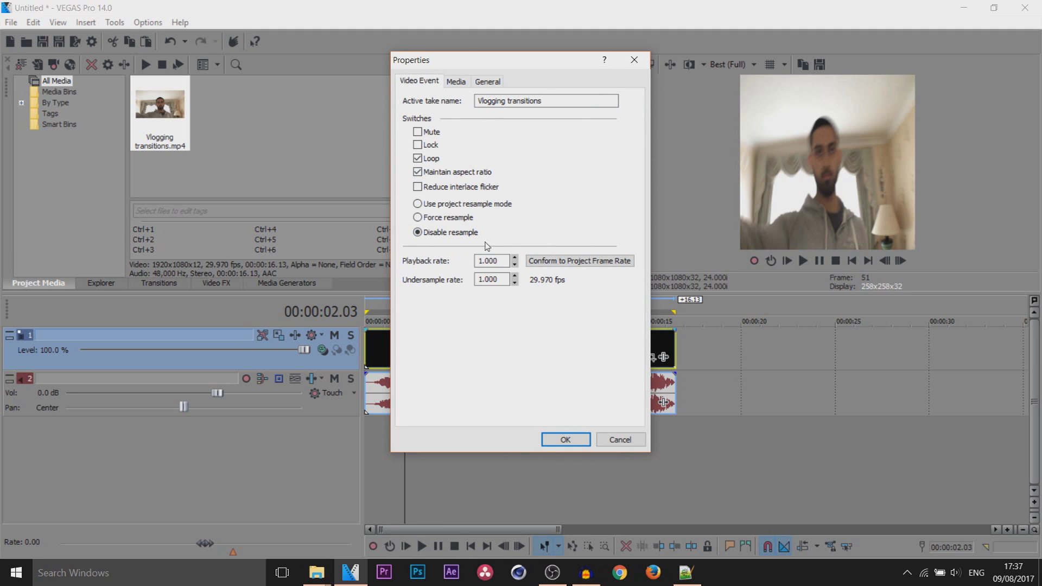
click(567, 441)
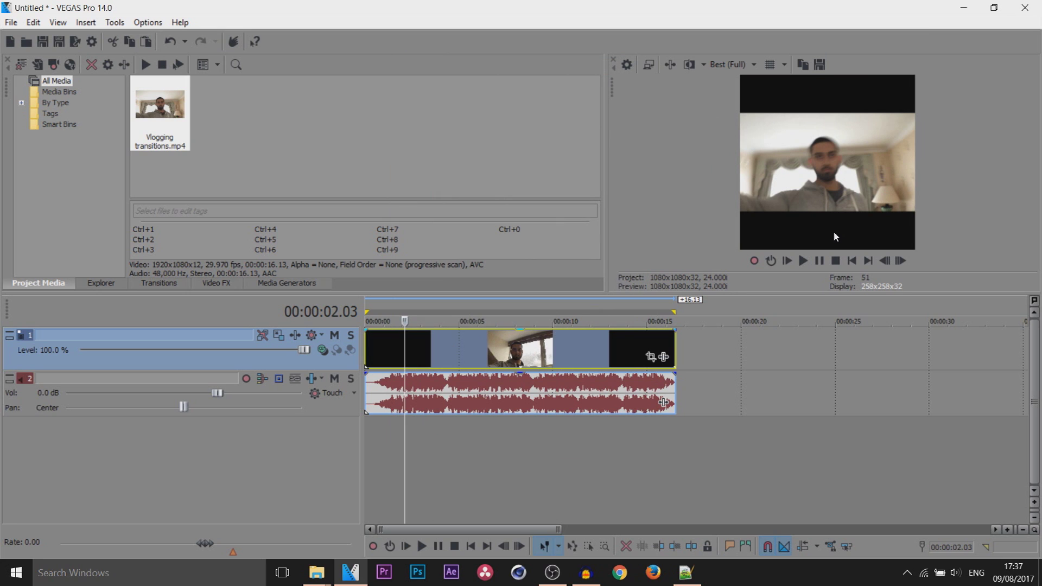
right_click(334, 361)
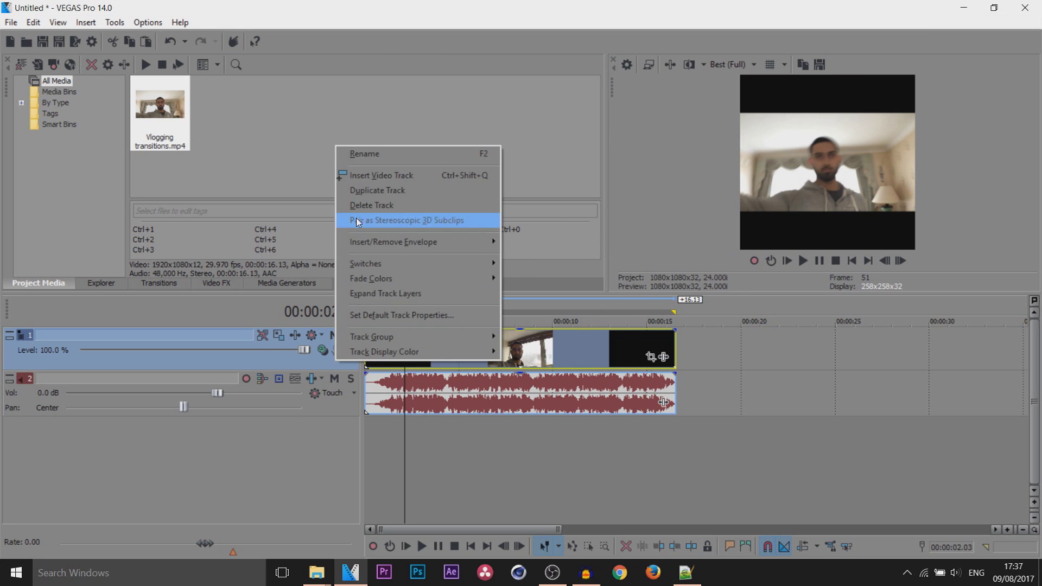
Insert a new video track and add a 'VLOGGING TRANSITIONS' title at font size 25.
click(368, 175)
right_click(337, 360)
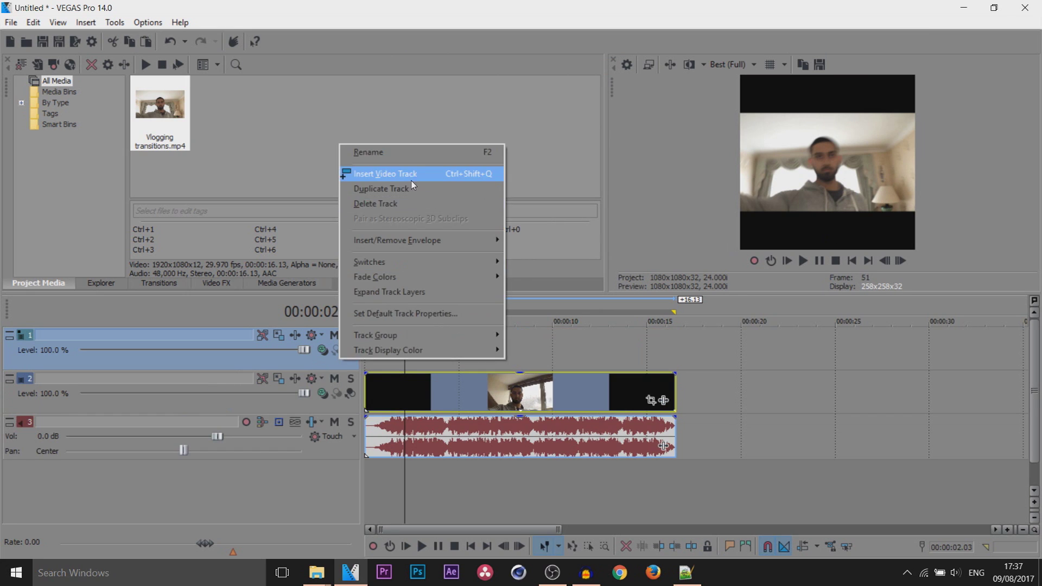
click(411, 173)
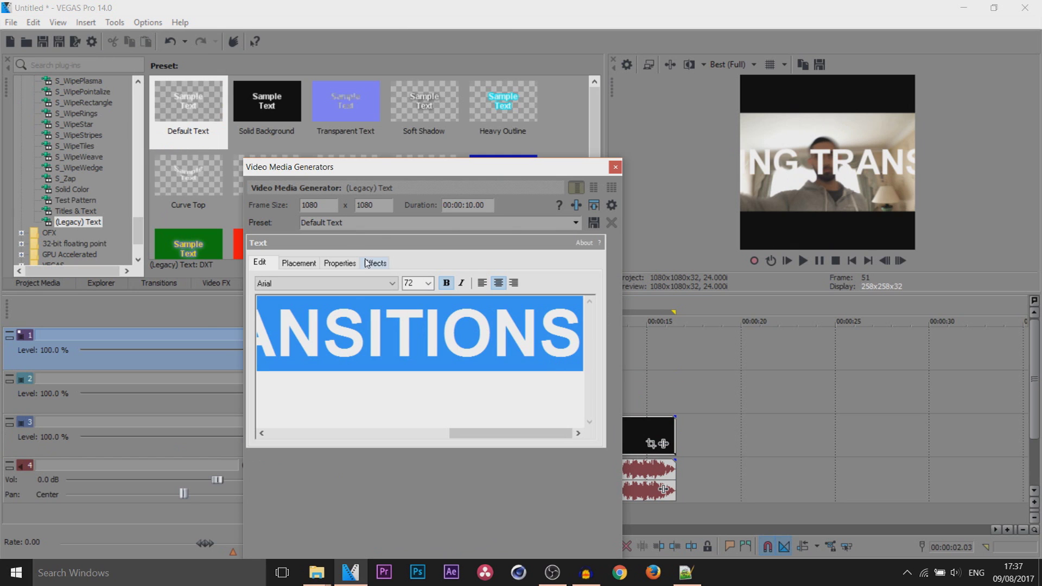
key(Return)
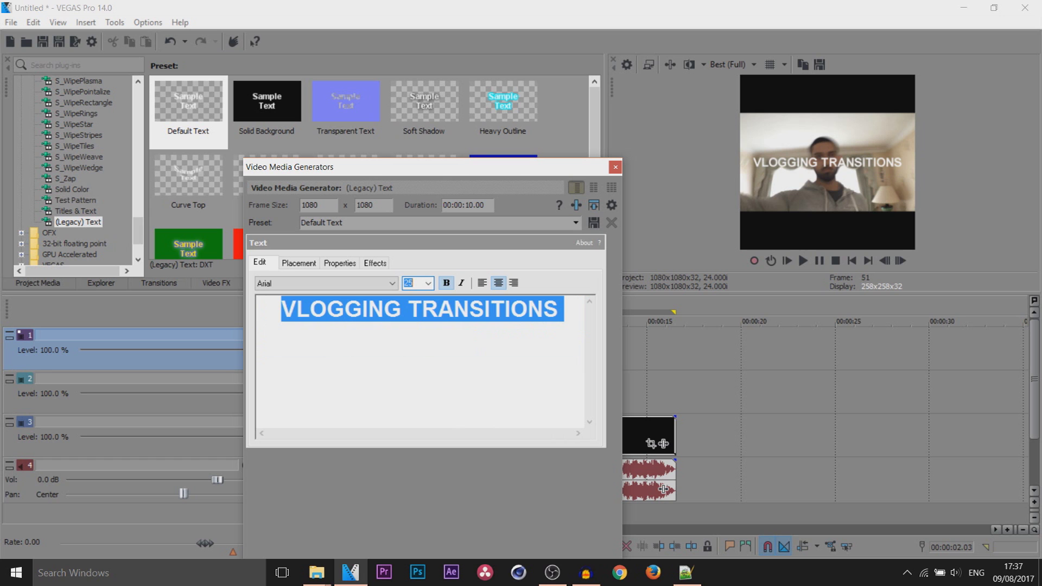
click(615, 167)
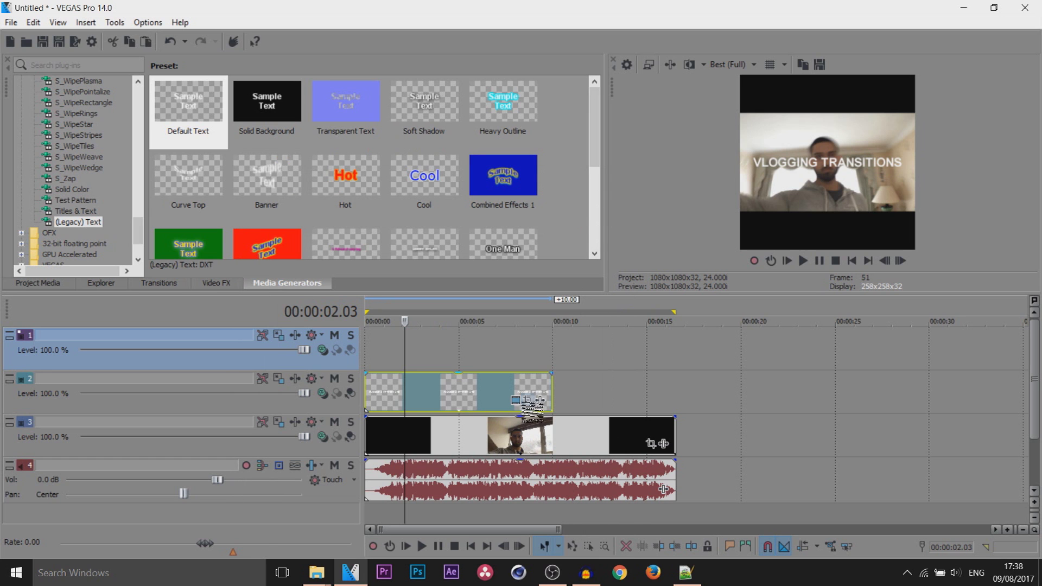
Move the title into the top black bar and place another Default Text event.
click(538, 401)
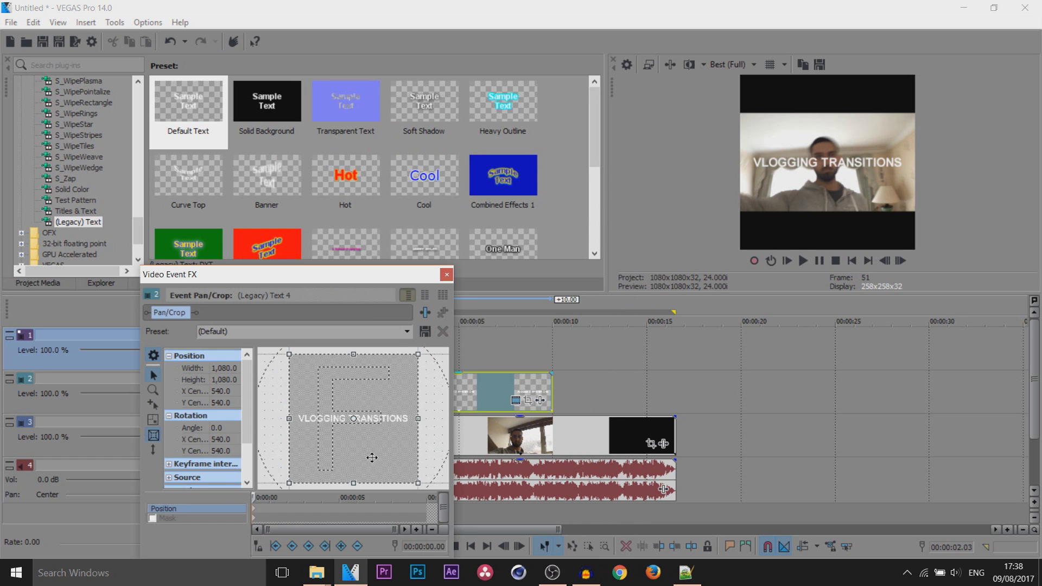
drag(371, 458, 370, 505)
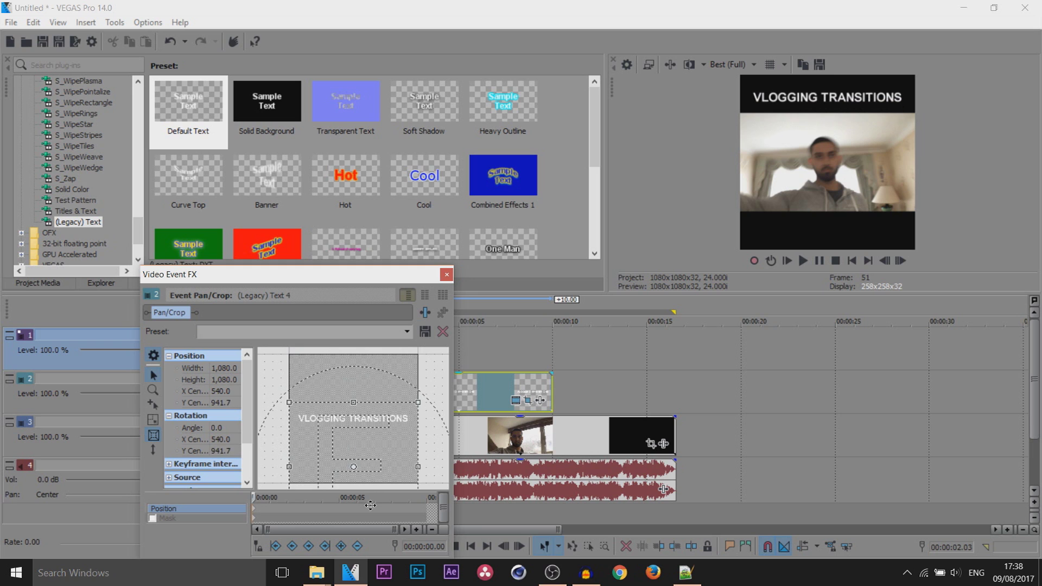
click(447, 274)
drag(189, 111, 414, 353)
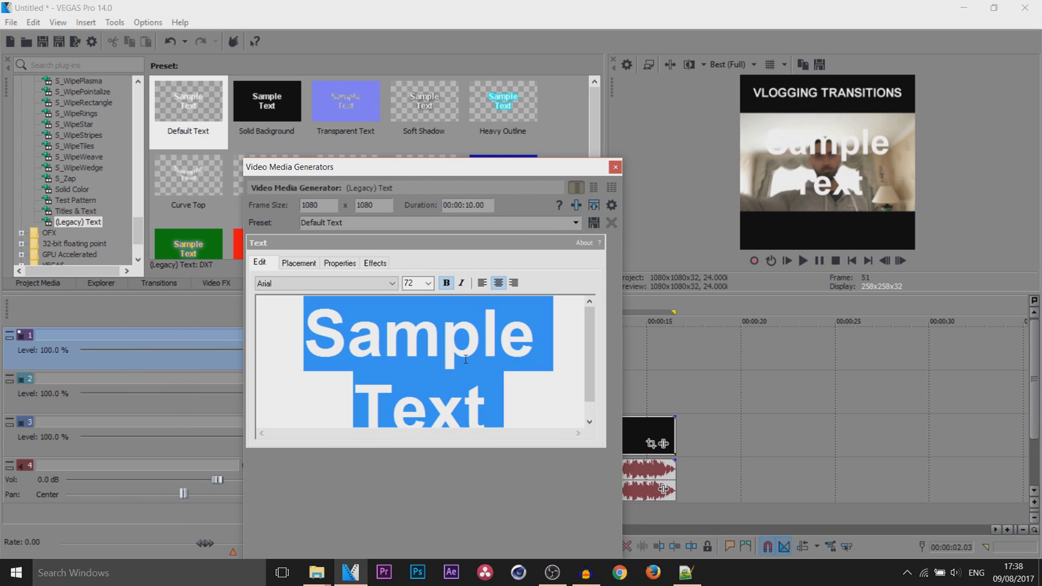
Enter 'LINK IN THE BIO' and move it down into the bottom black bar.
text(LINK)
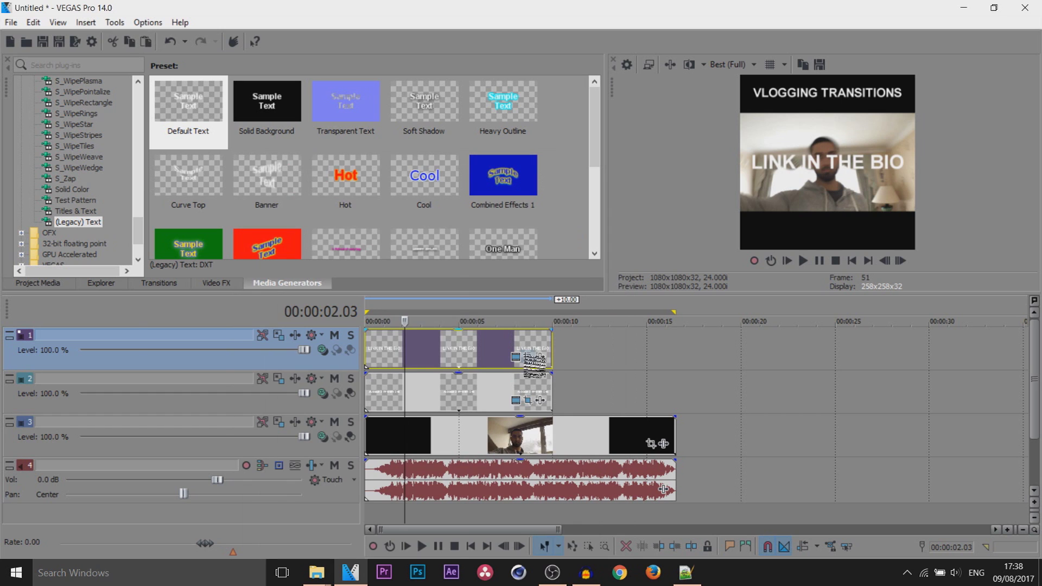
click(528, 357)
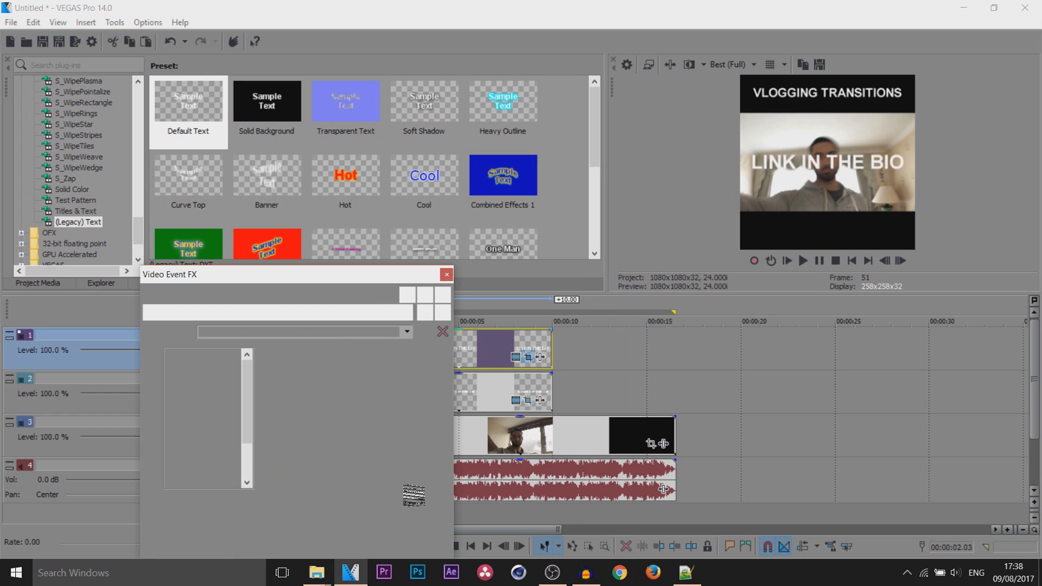
drag(388, 454, 396, 409)
click(592, 392)
Stretch both titles to the clip's end and preview playback from the start.
drag(592, 392, 676, 392)
drag(552, 351, 675, 351)
click(394, 392)
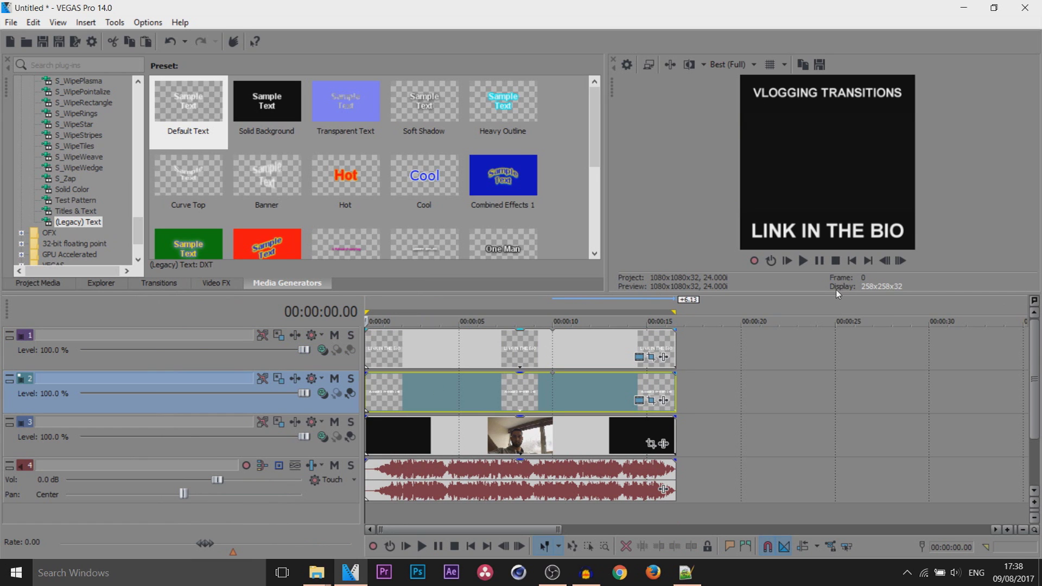
key(space)
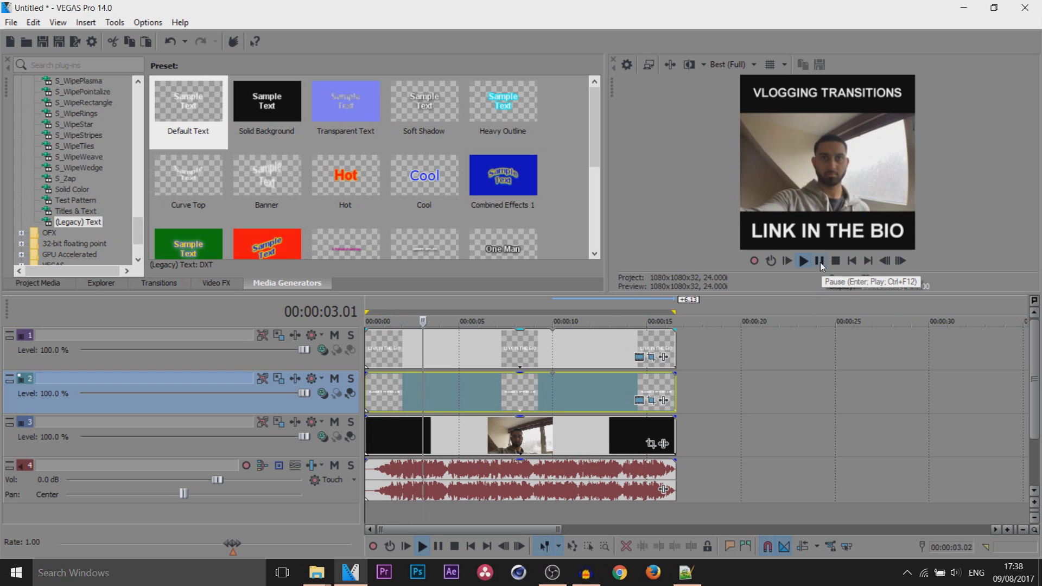
click(820, 262)
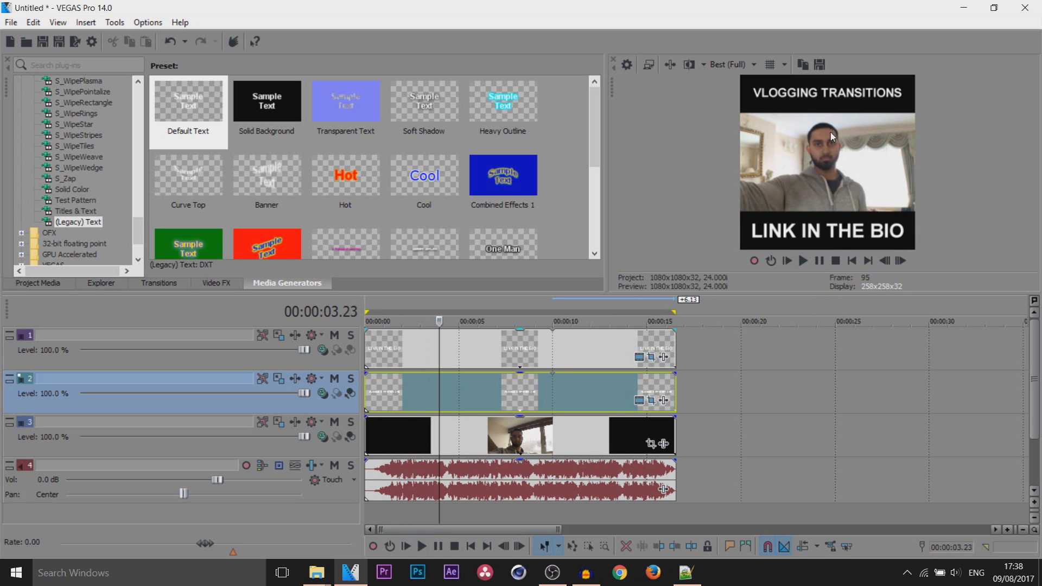
double_click(437, 313)
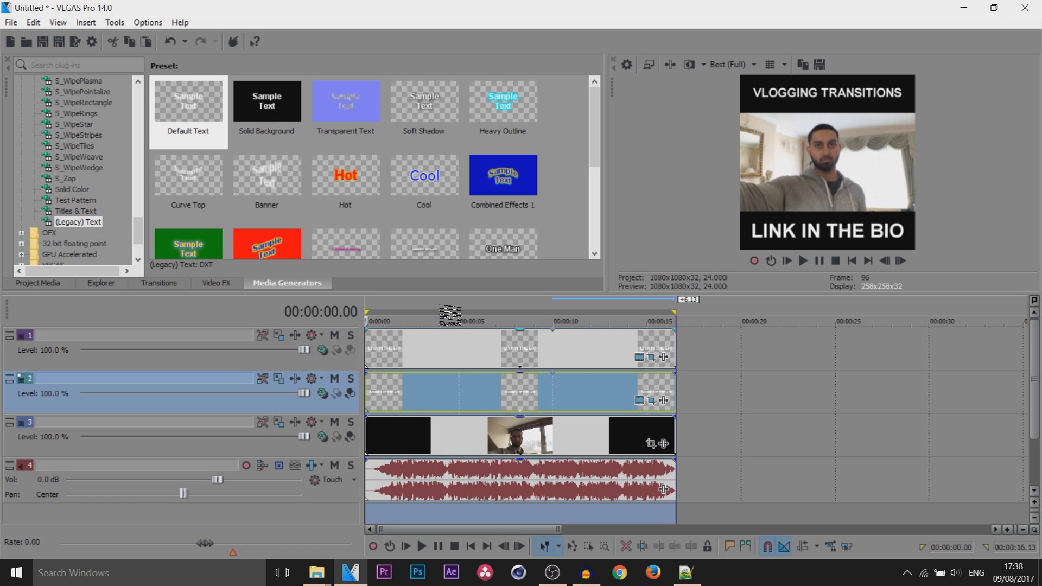
Open Render As and choose the MainConcept AVC MP4 template to customize.
click(76, 42)
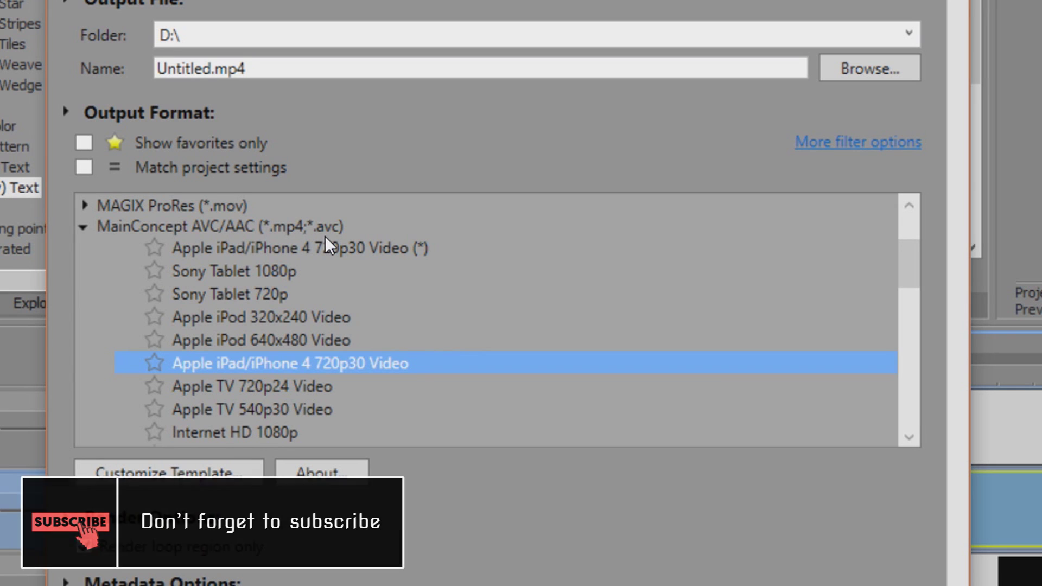
scroll(169, 328, down, 1)
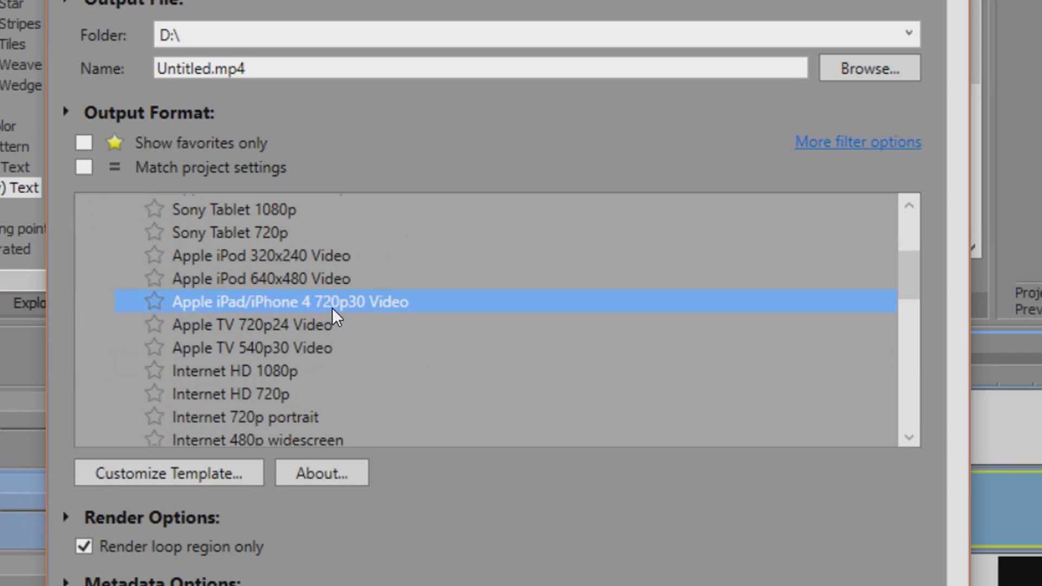
click(216, 478)
Set a custom 1080x1080 frame size at 24.000 (Film) frame rate.
click(462, 170)
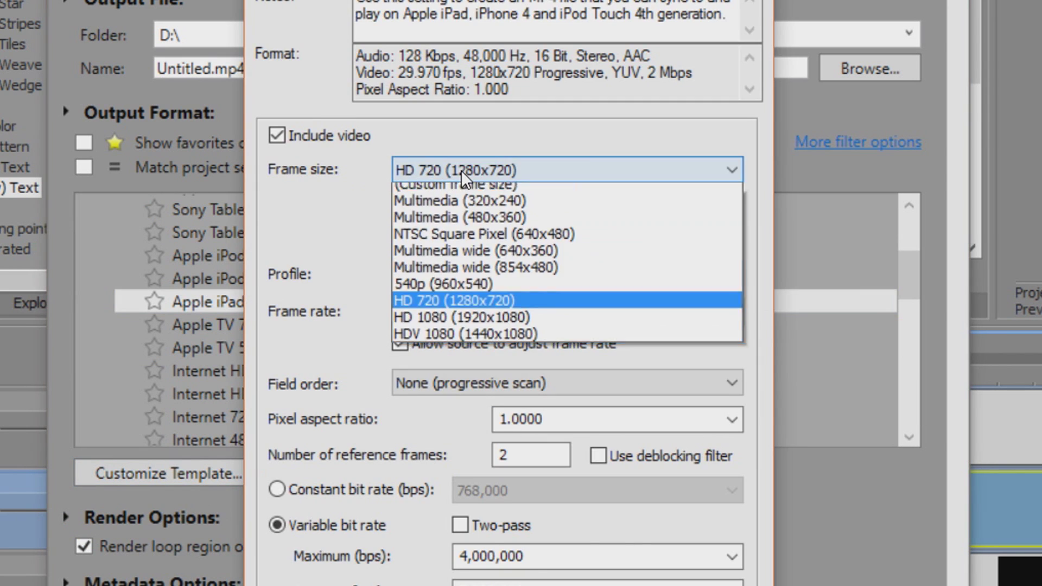
click(462, 194)
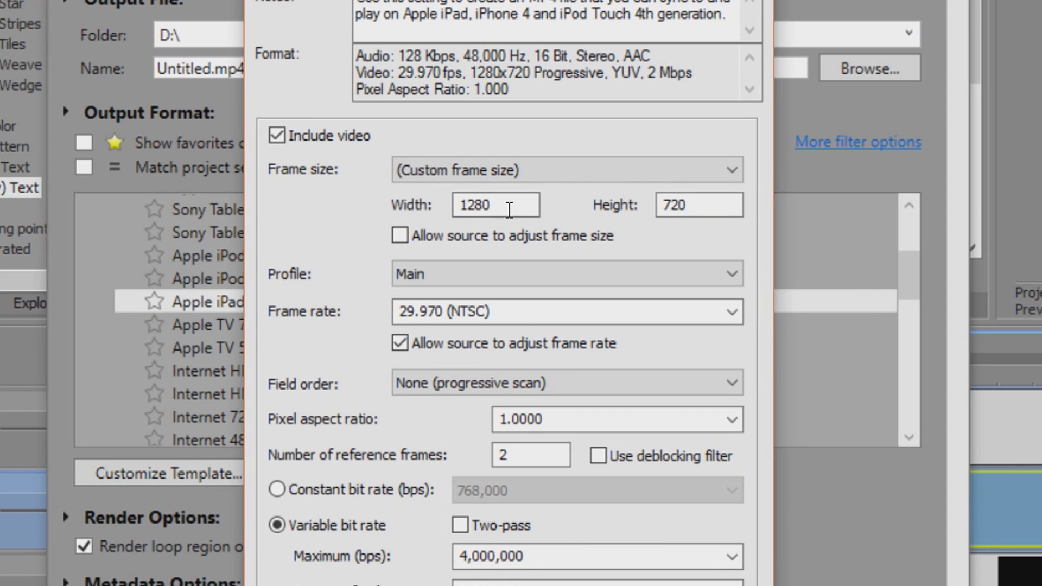
double_click(472, 204)
text(80)
key(Tab)
text(1080)
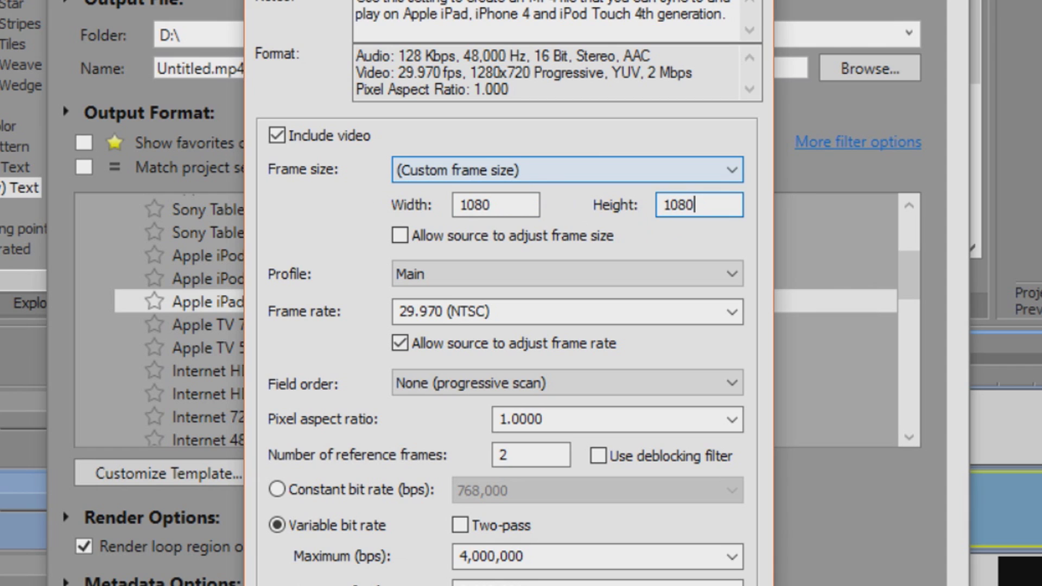
click(732, 311)
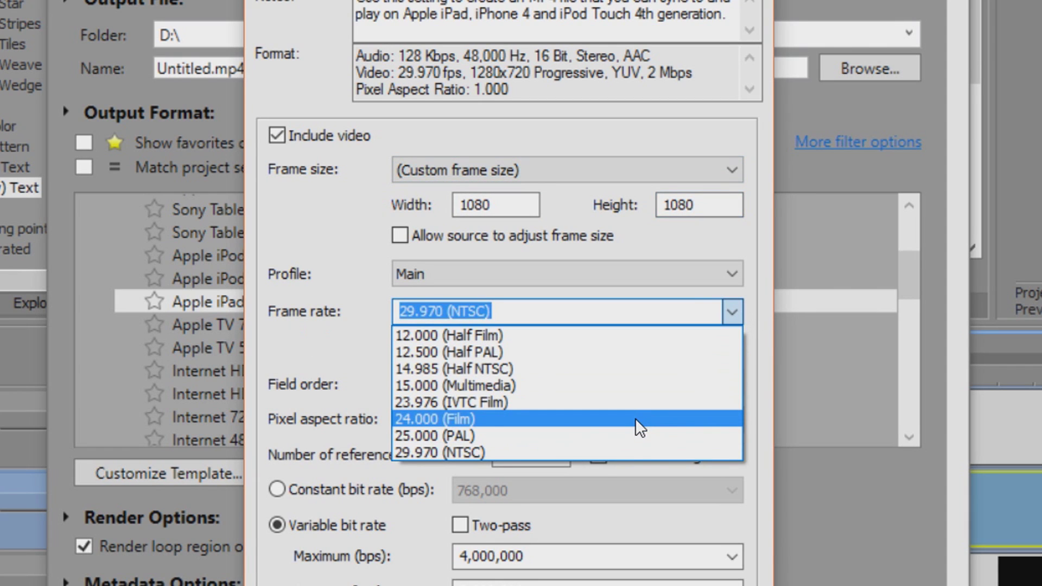
click(636, 419)
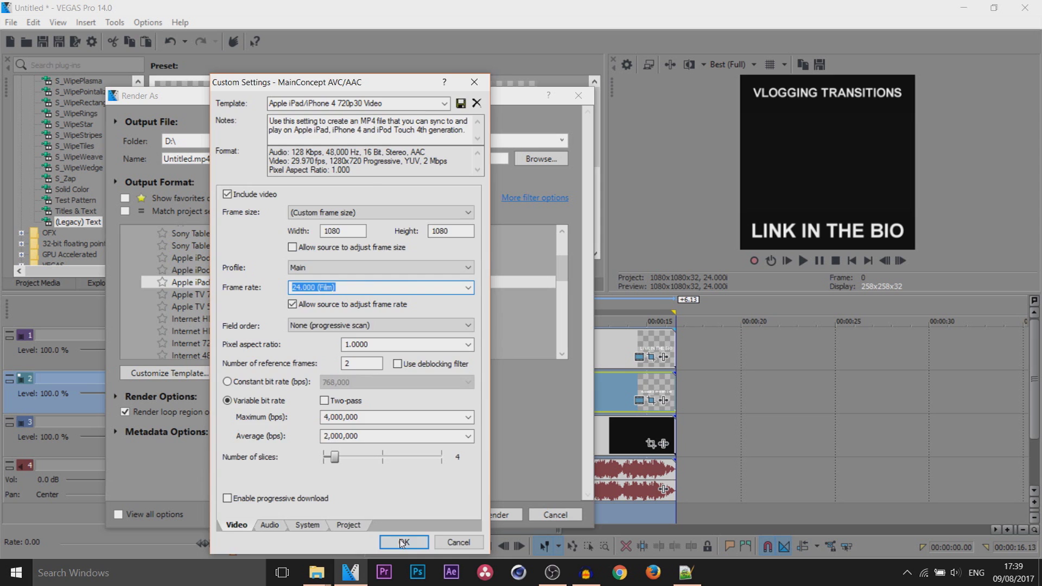
Name the output 1080X1080 and render it to drive D:.
click(532, 585)
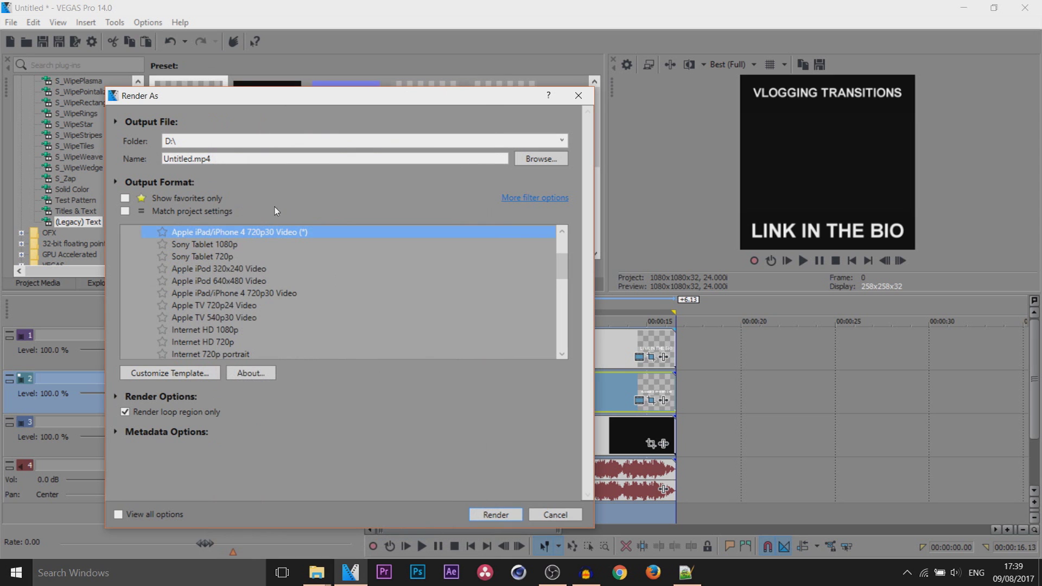
click(237, 159)
key(ctrl+a)
text(10)
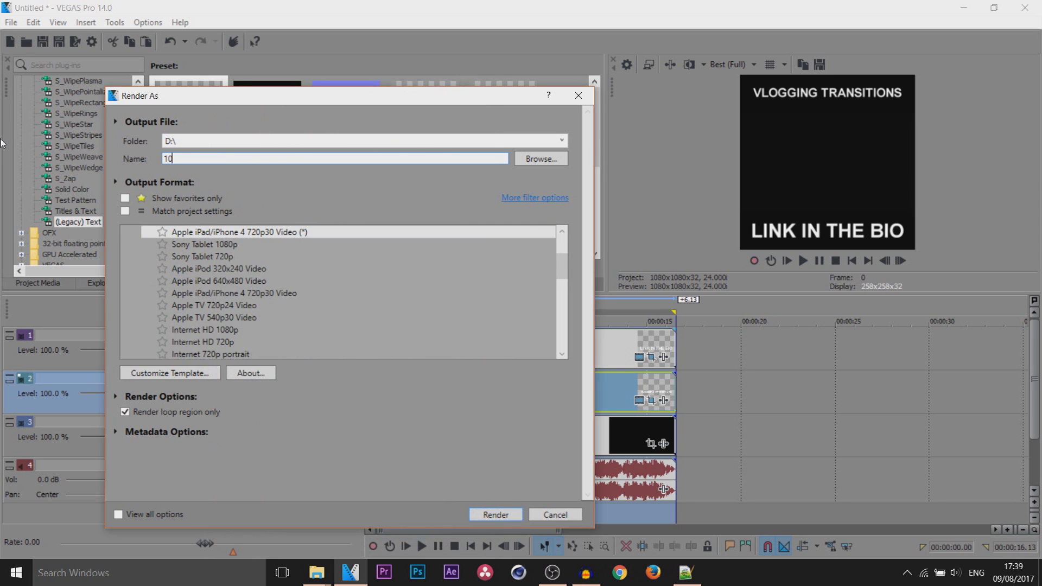
text(80X1080)
key(Return)
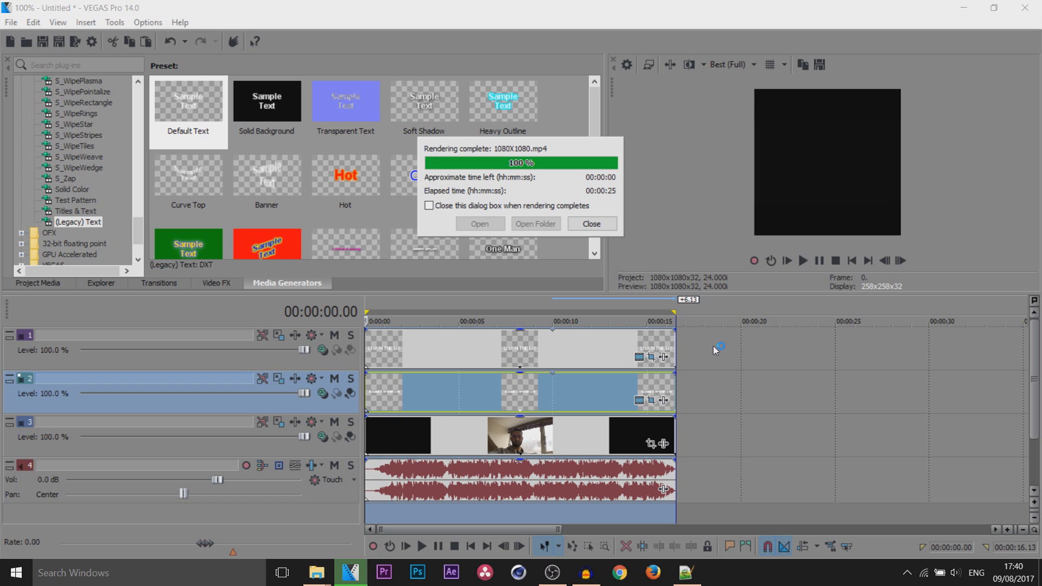
key(alt+Tab)
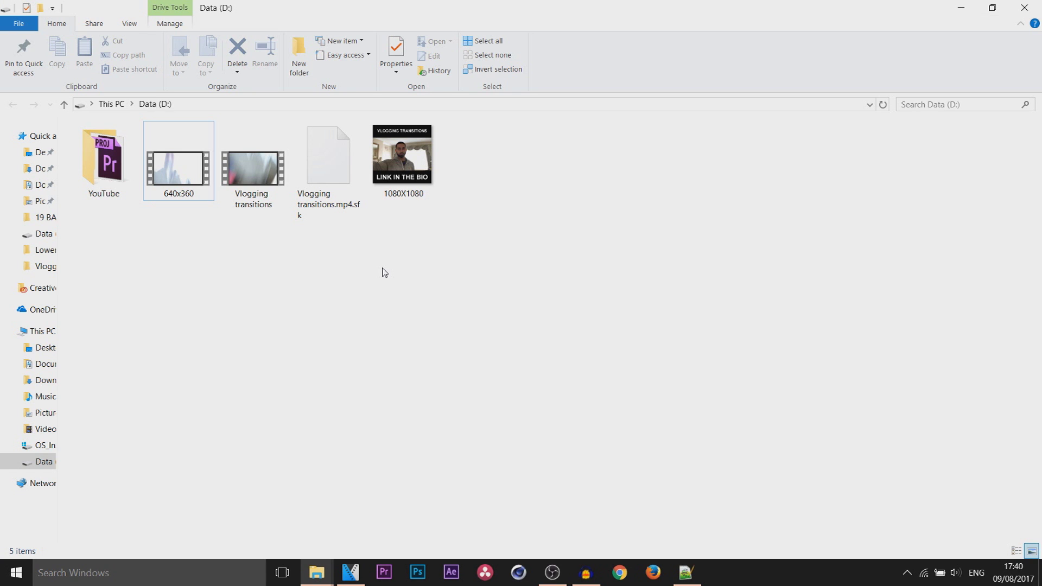
Check the 1080X1080 file's Details: width 1080, height 1080, frame rate 24 fps.
key(End)
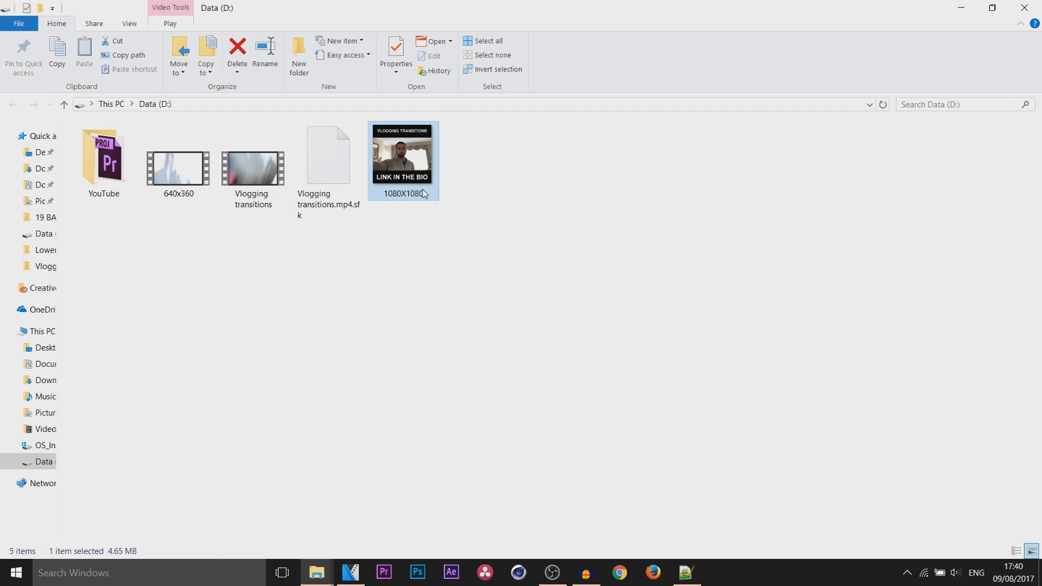
right_click(411, 174)
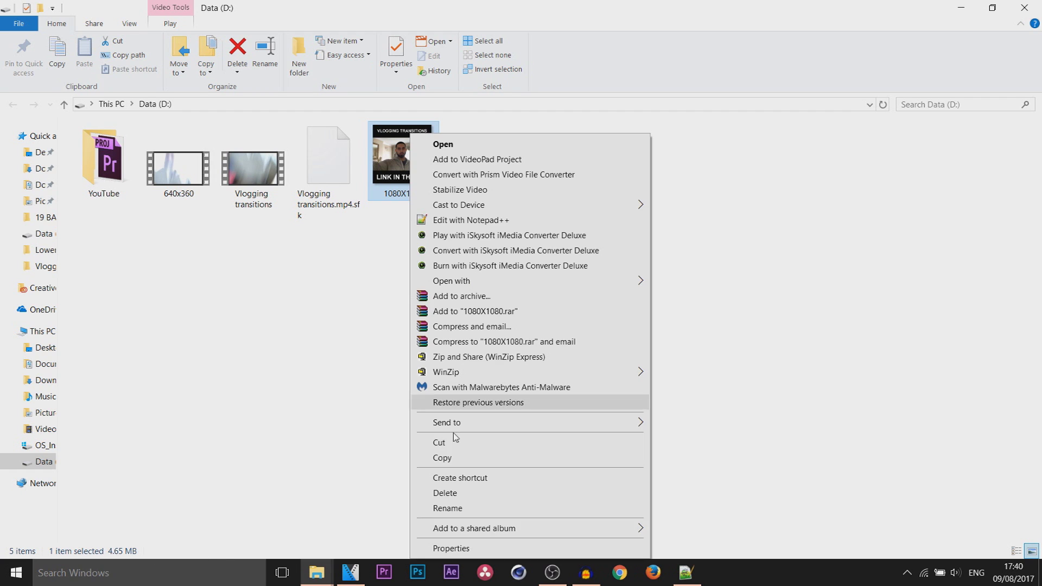
click(456, 549)
click(497, 204)
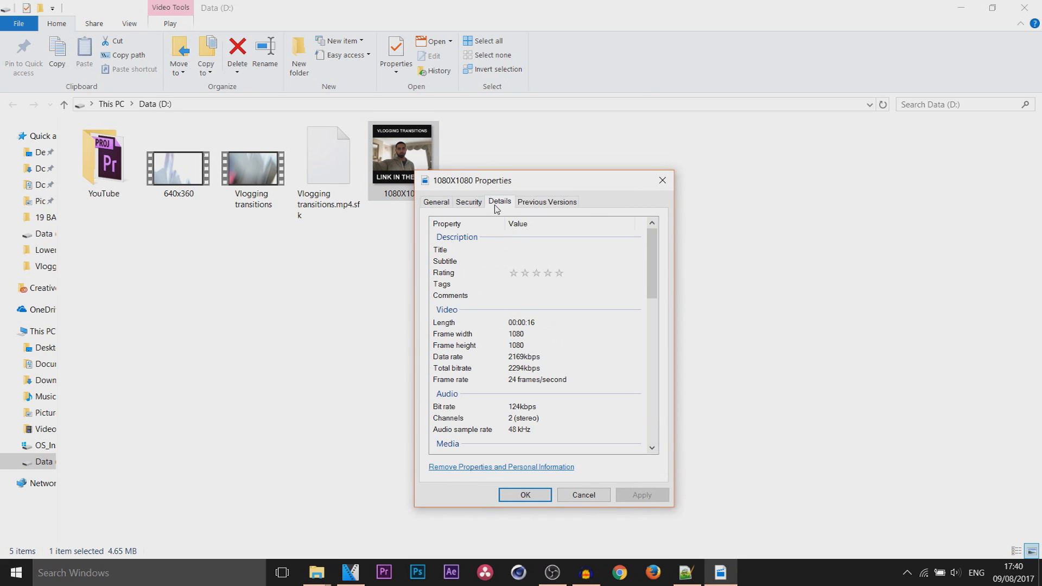
click(519, 336)
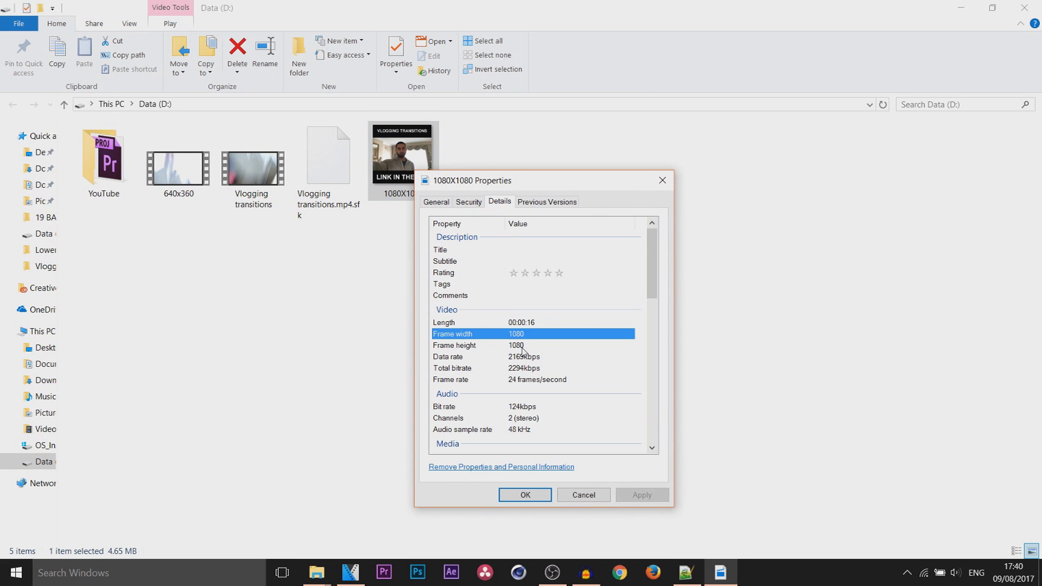
click(522, 347)
click(538, 382)
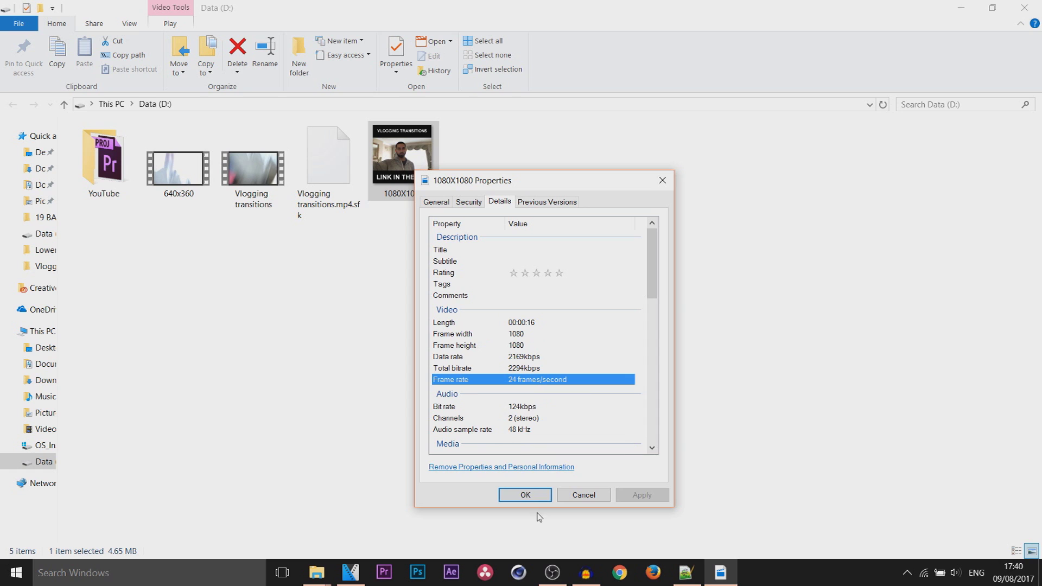
click(525, 495)
Compare with the 640x360 file's Details, confirming 640x360 at 24 frames/second.
right_click(189, 187)
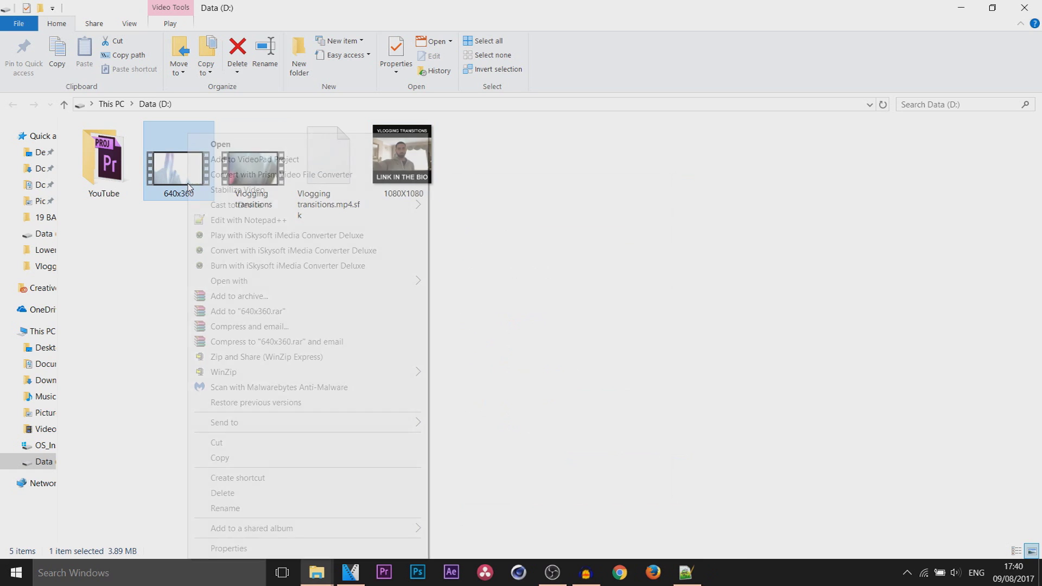
click(259, 549)
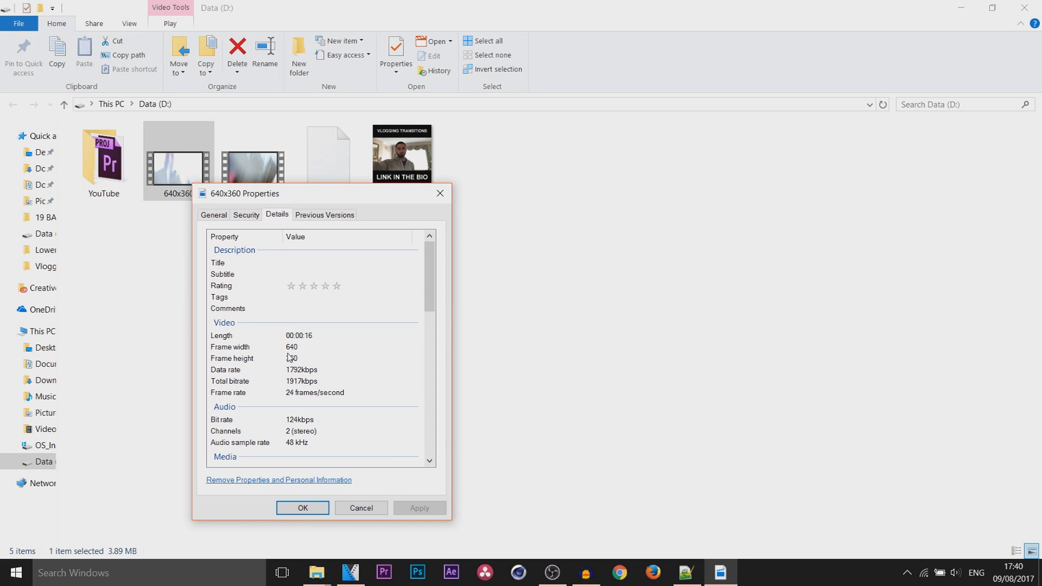
click(328, 393)
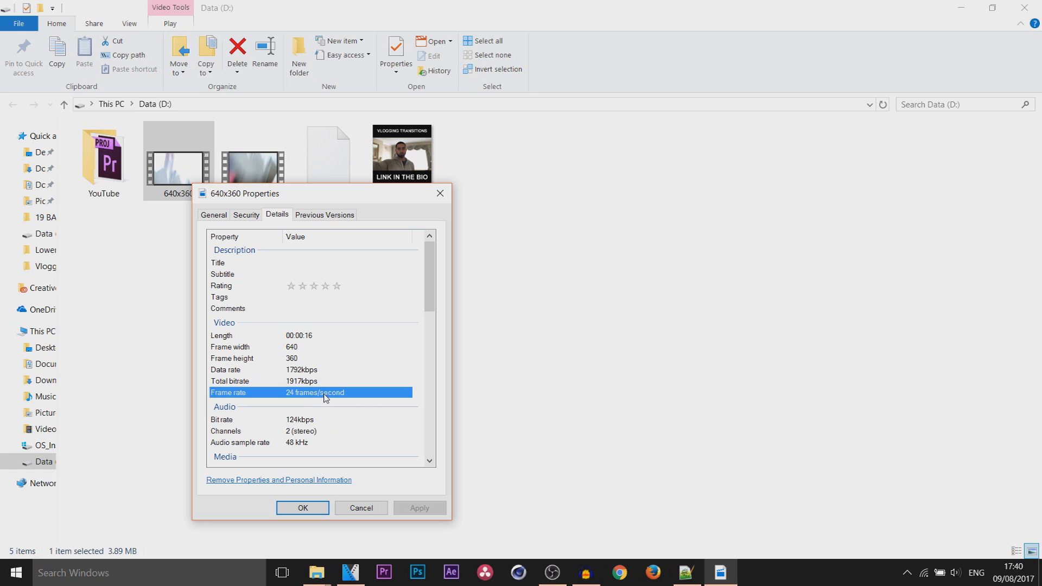
click(303, 507)
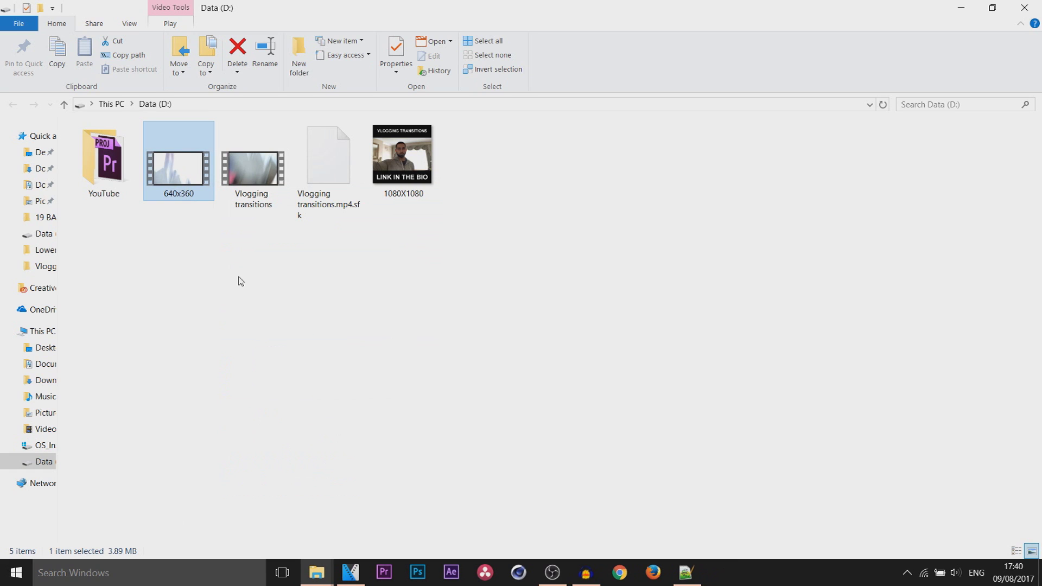